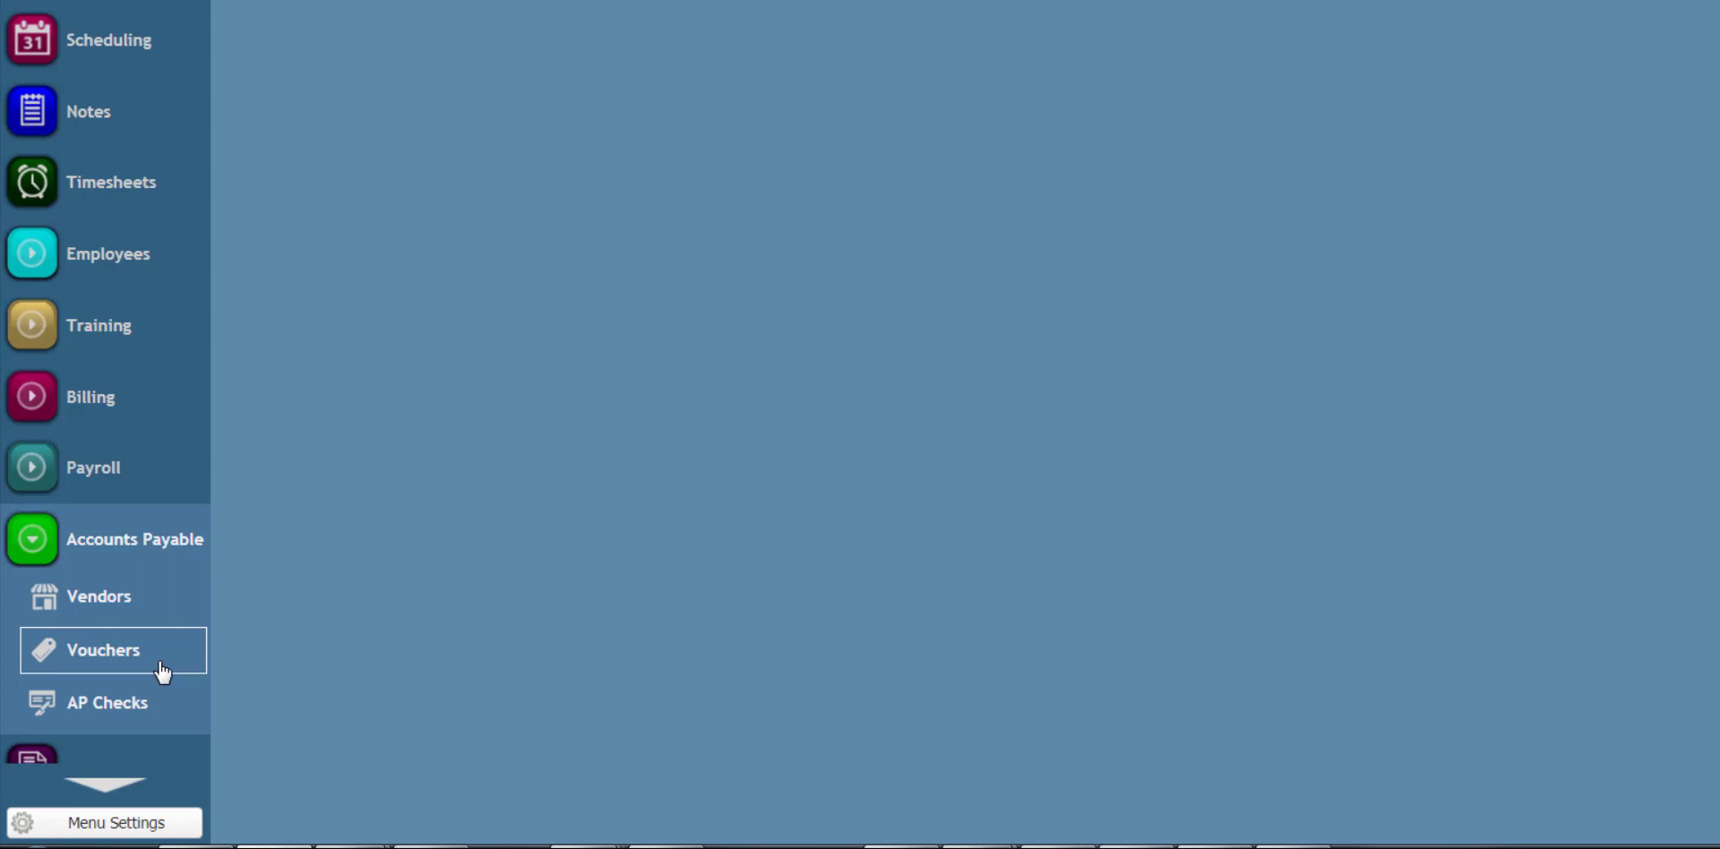
# Start a new voucher for vendor AT&T (Phone) with the description "December cell phones".
pyautogui.click(162, 667)
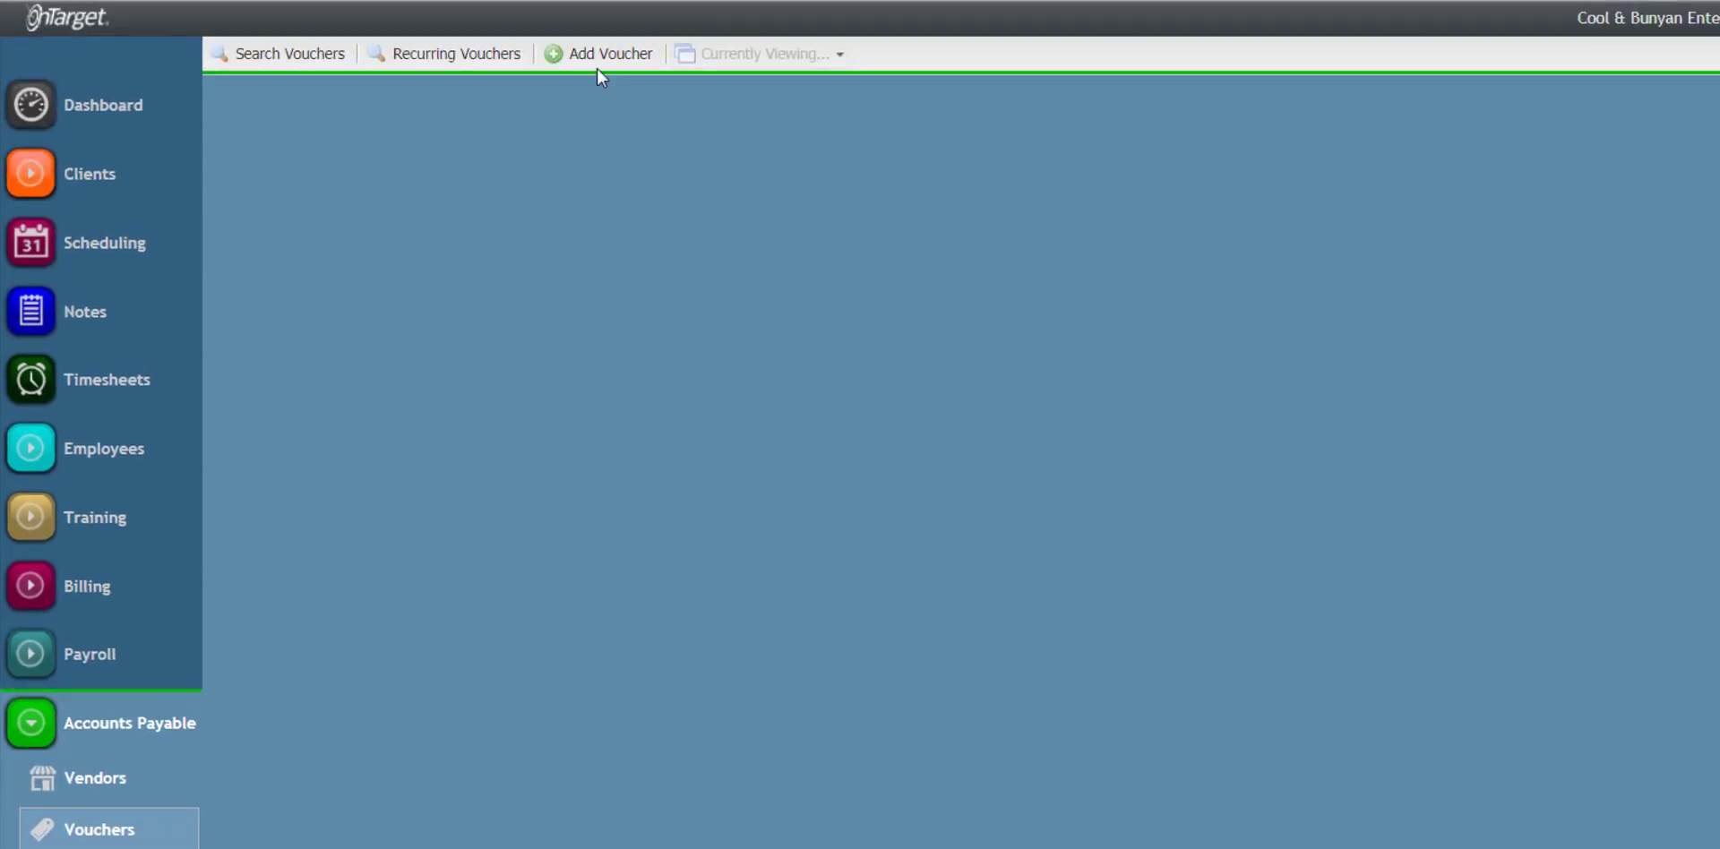
pyautogui.click(597, 75)
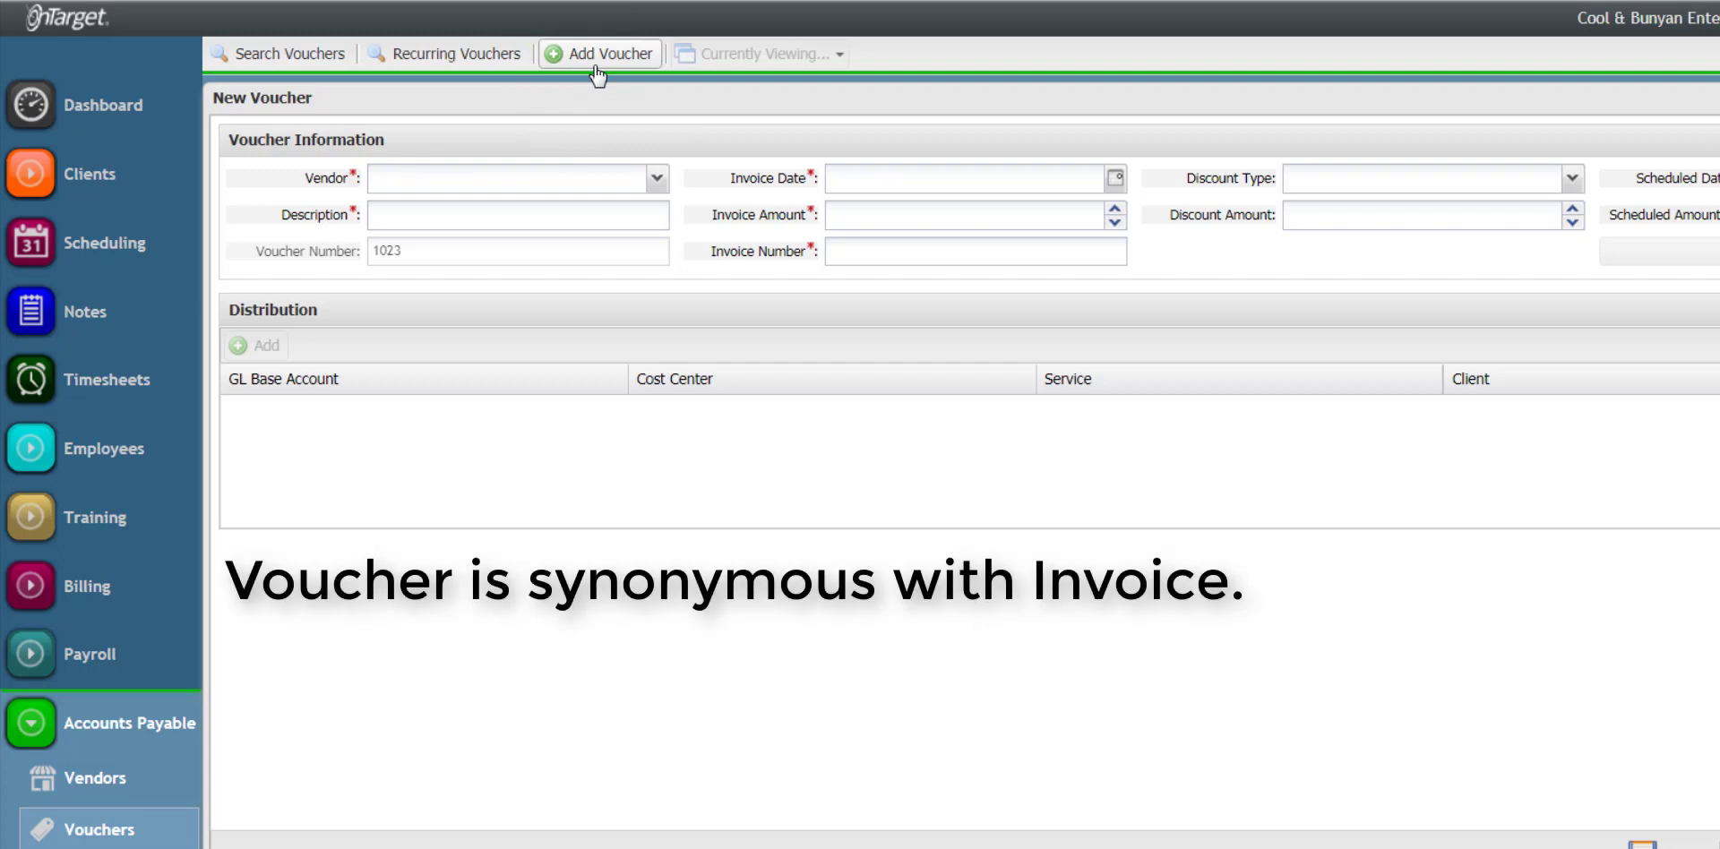
pyautogui.click(656, 178)
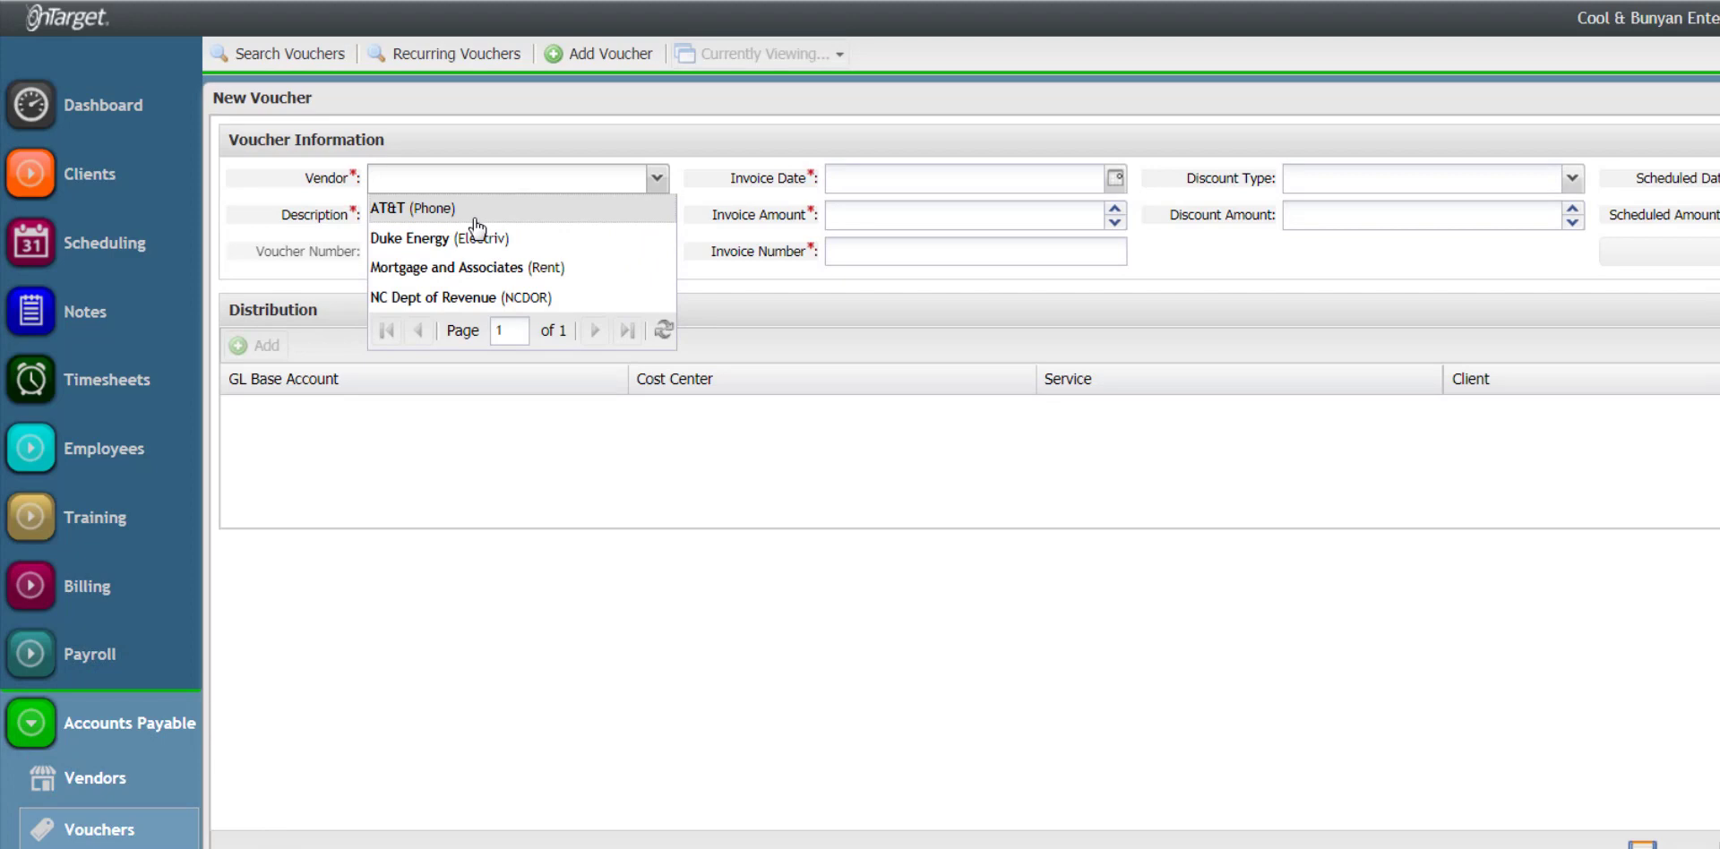
pyautogui.click(475, 211)
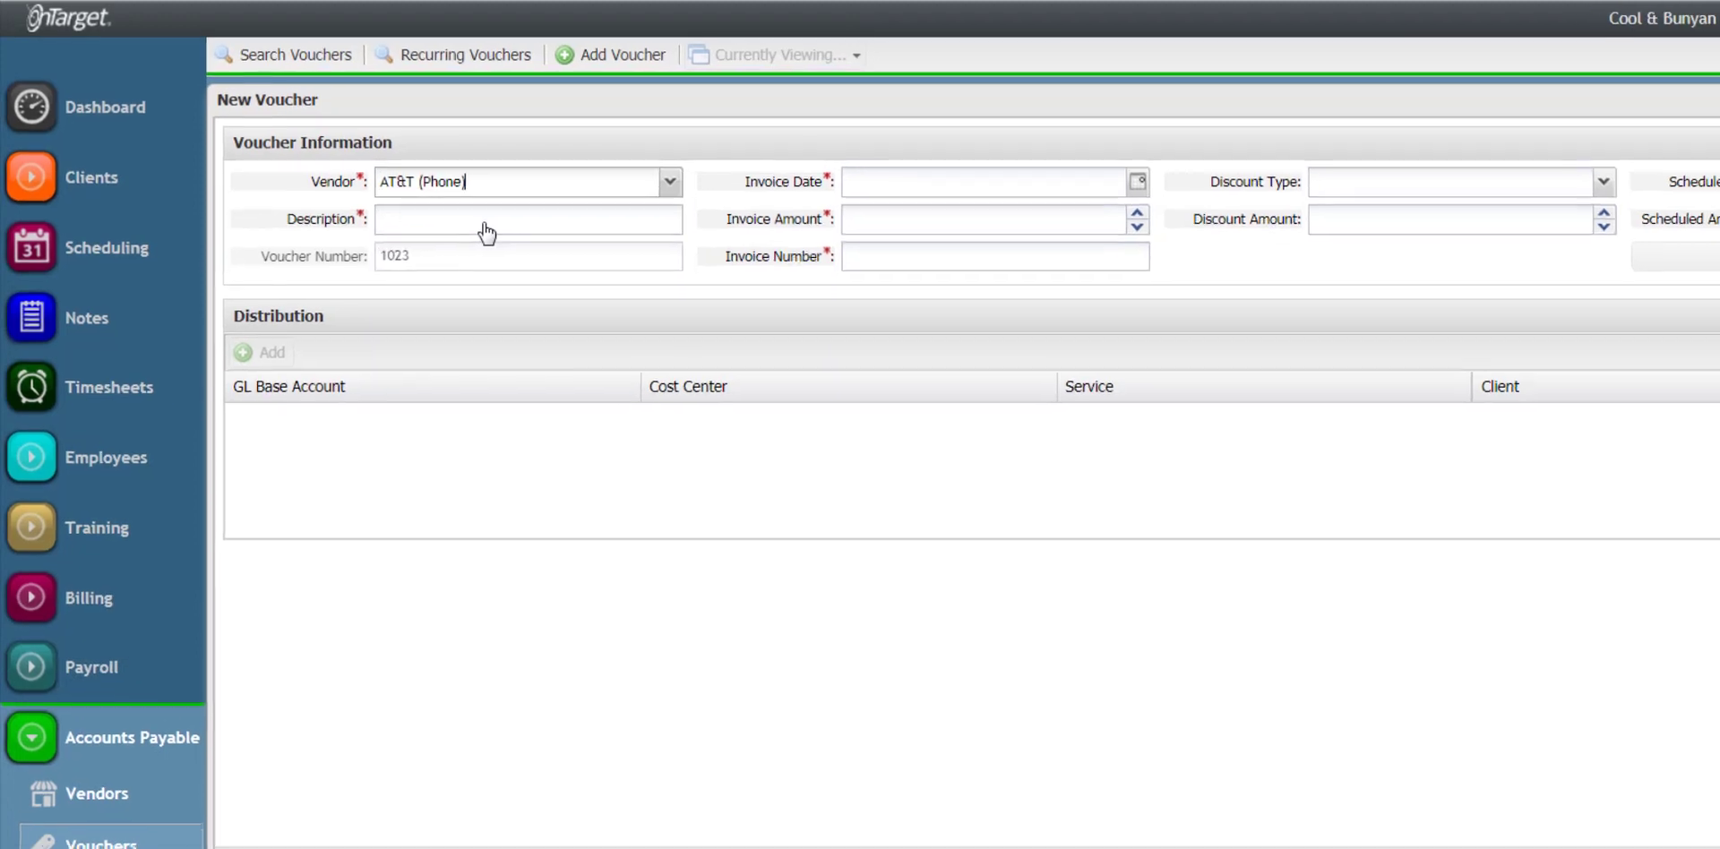
pyautogui.click(485, 226)
pyautogui.write('December c')
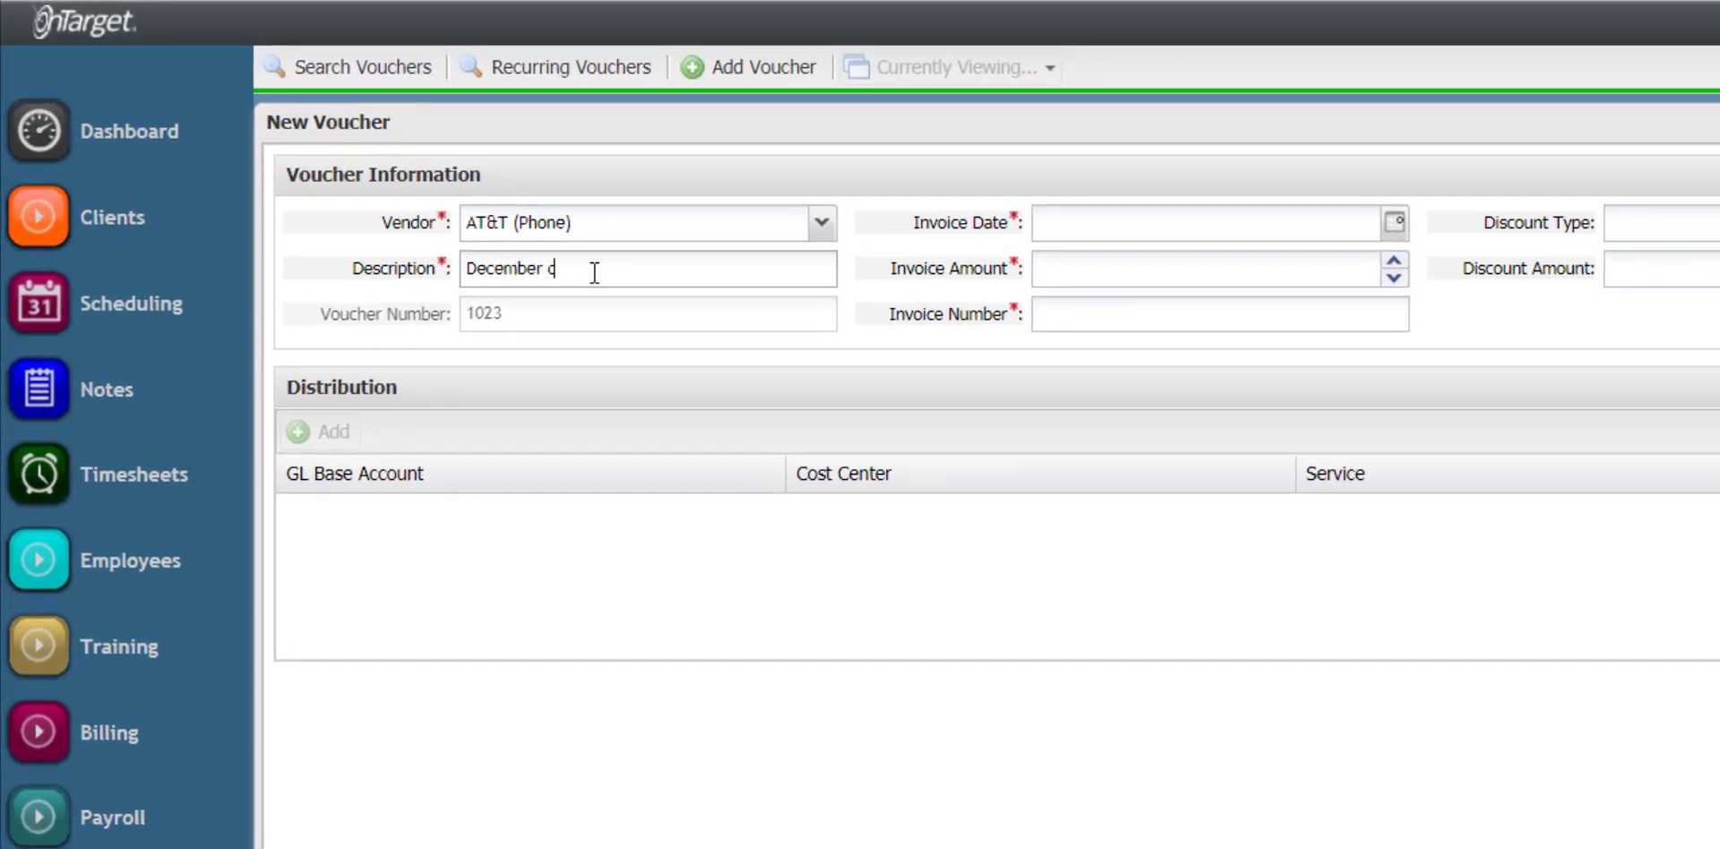
pyautogui.write('ell phones')
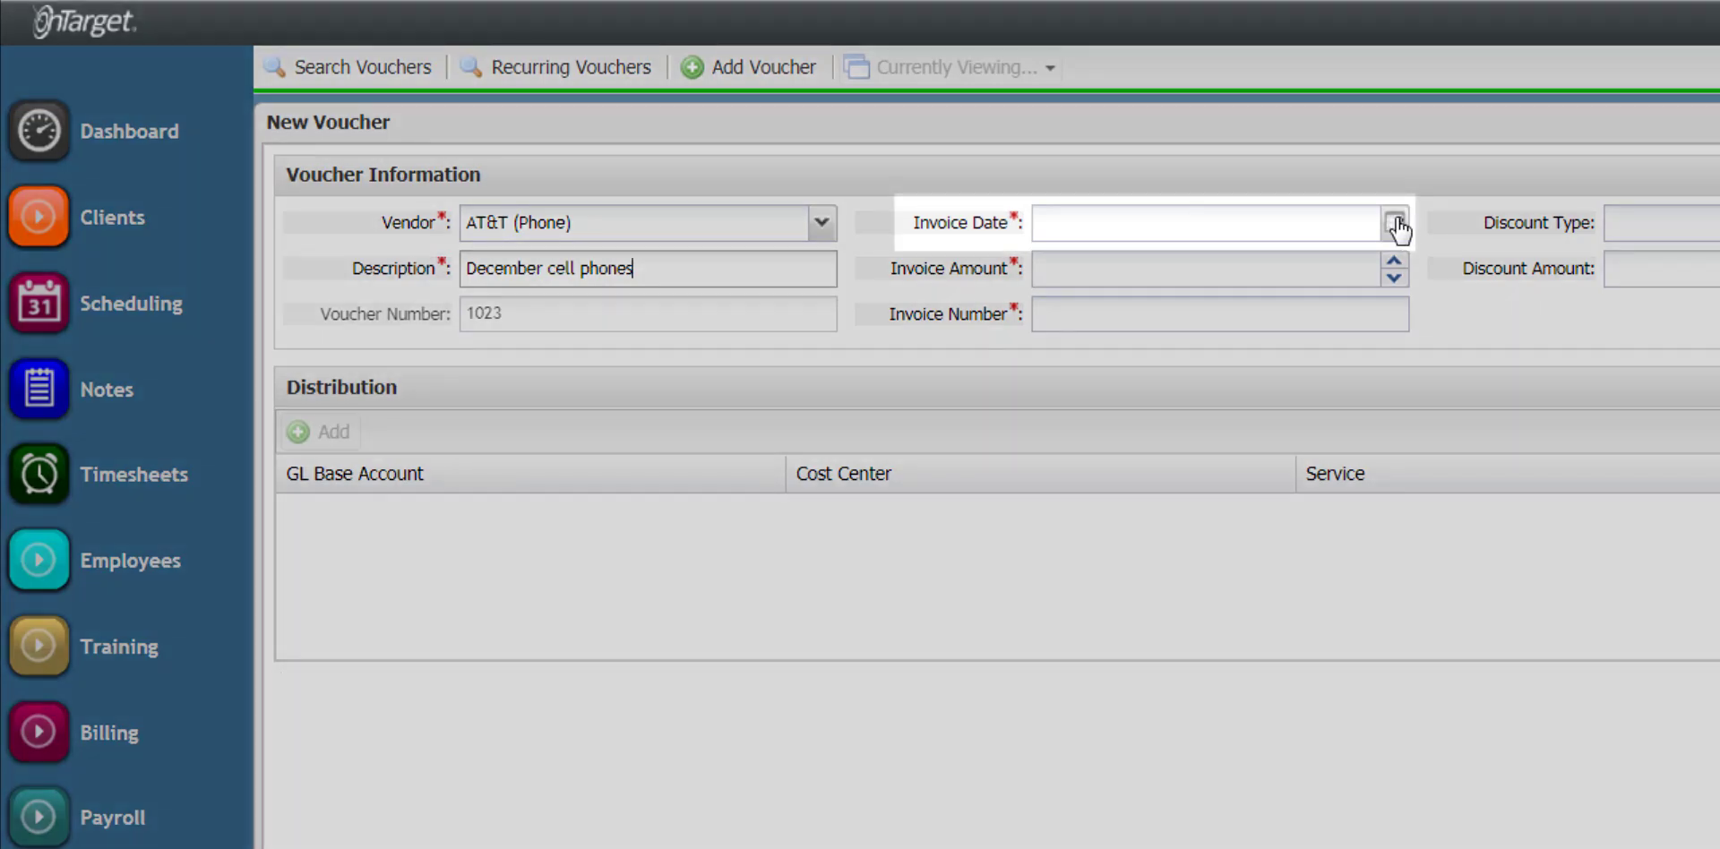
# Set the voucher's invoice date to 12/03/2018, invoice amount to 1100 and invoice number to ATT12334.
pyautogui.click(1396, 226)
pyautogui.click(1107, 367)
pyautogui.click(1105, 273)
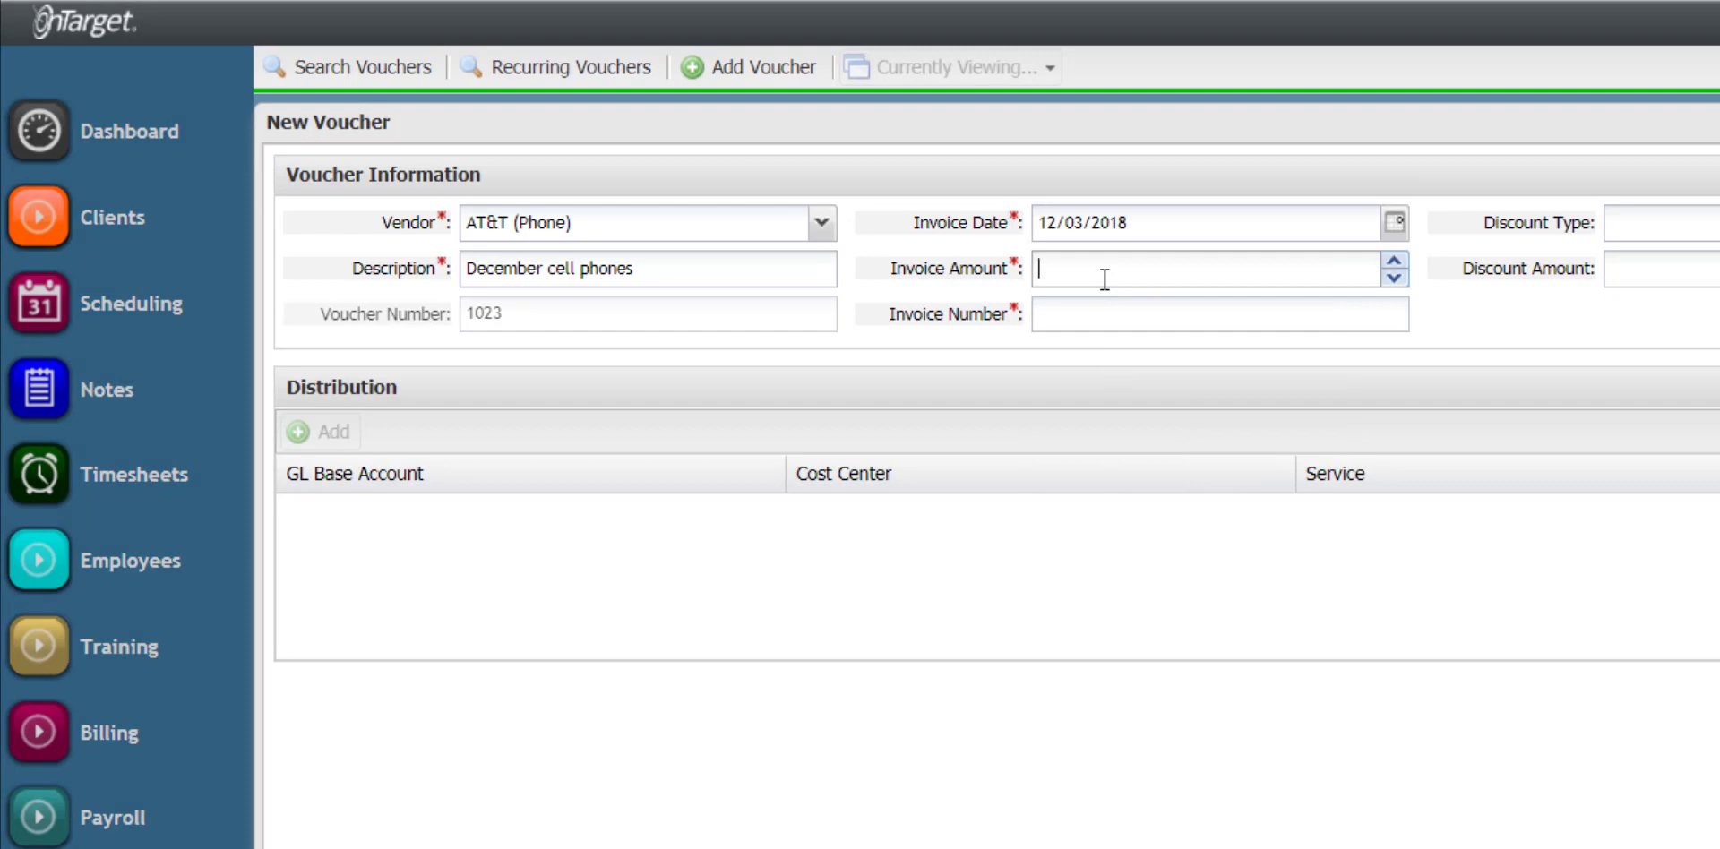
pyautogui.write('1100')
pyautogui.click(1136, 315)
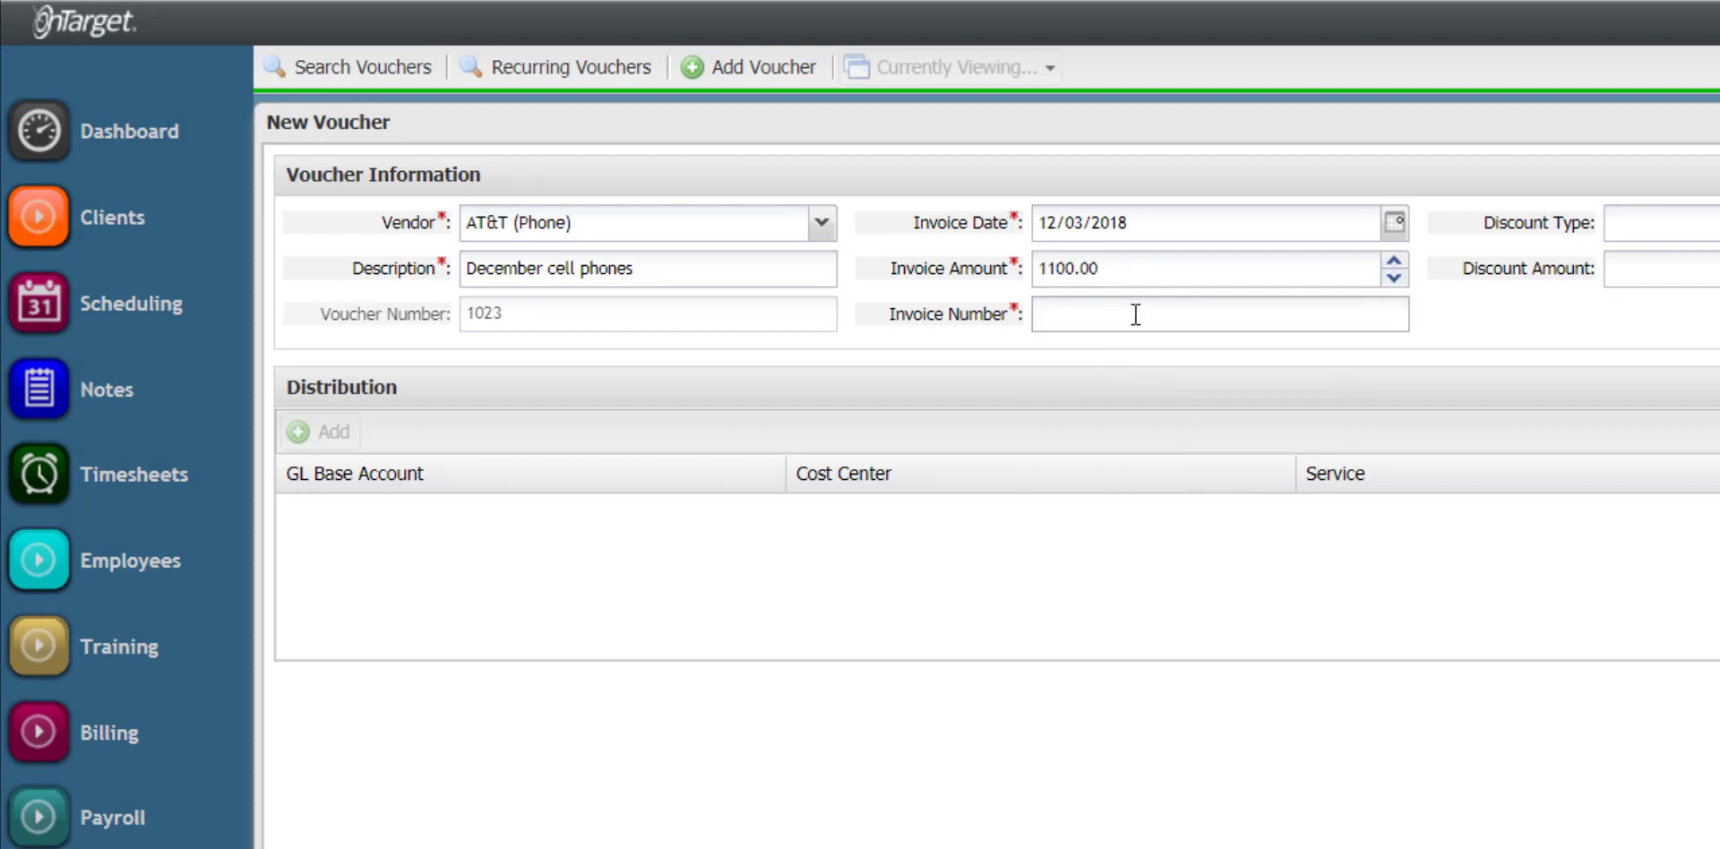
pyautogui.write('ATT12334')
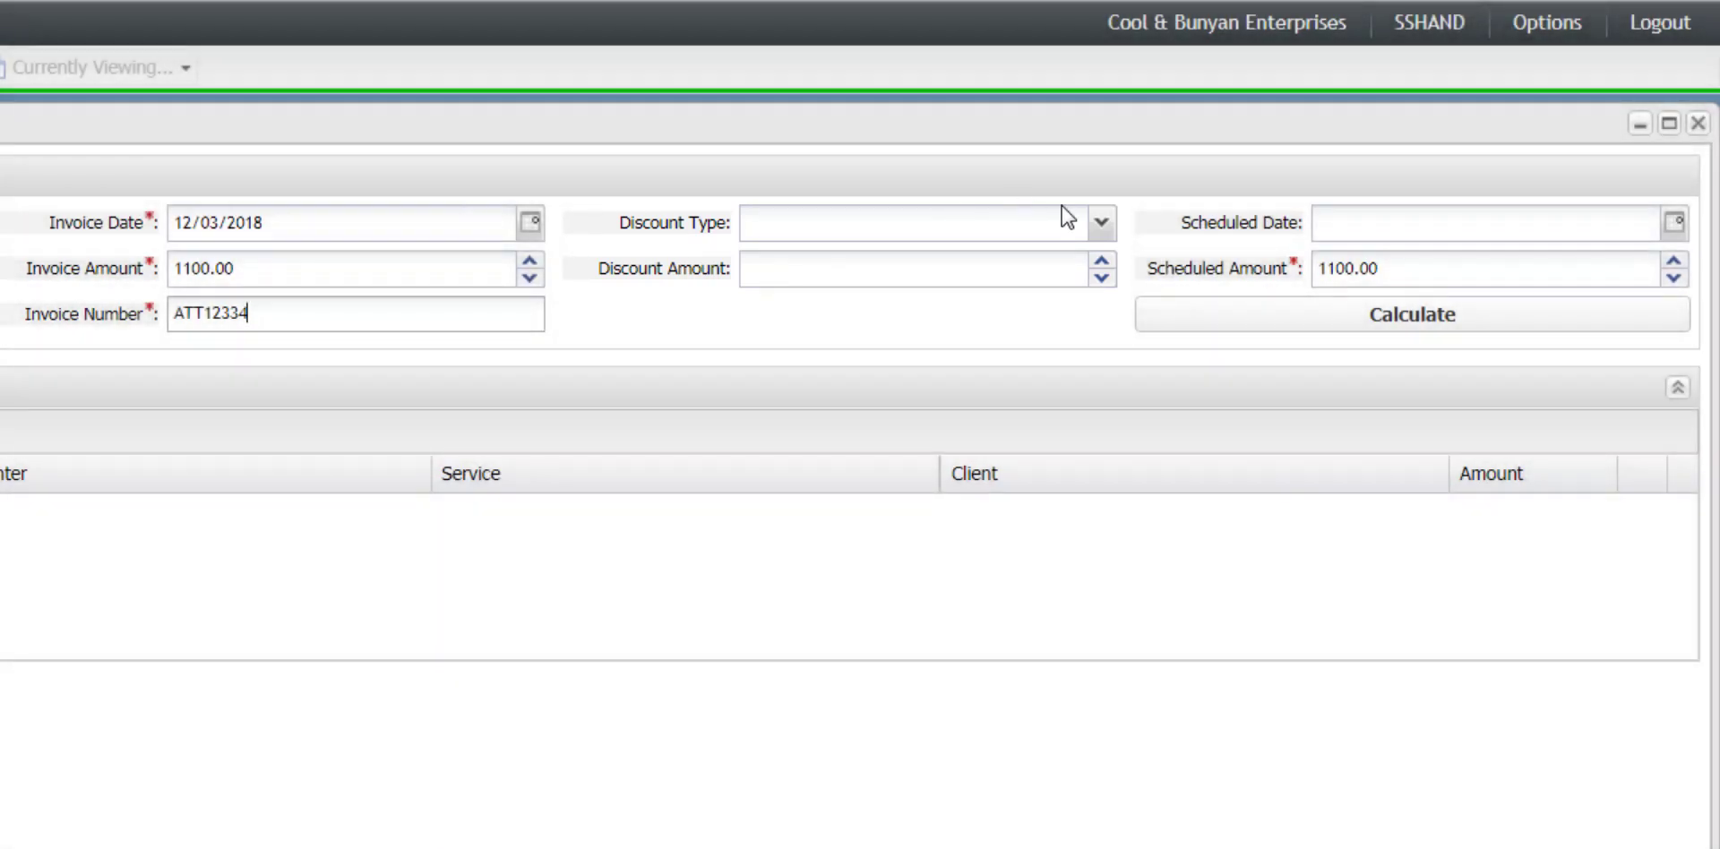
# Set the voucher's scheduled date to 12/20/2018 without a discount type and calculate the voucher.
pyautogui.click(1102, 224)
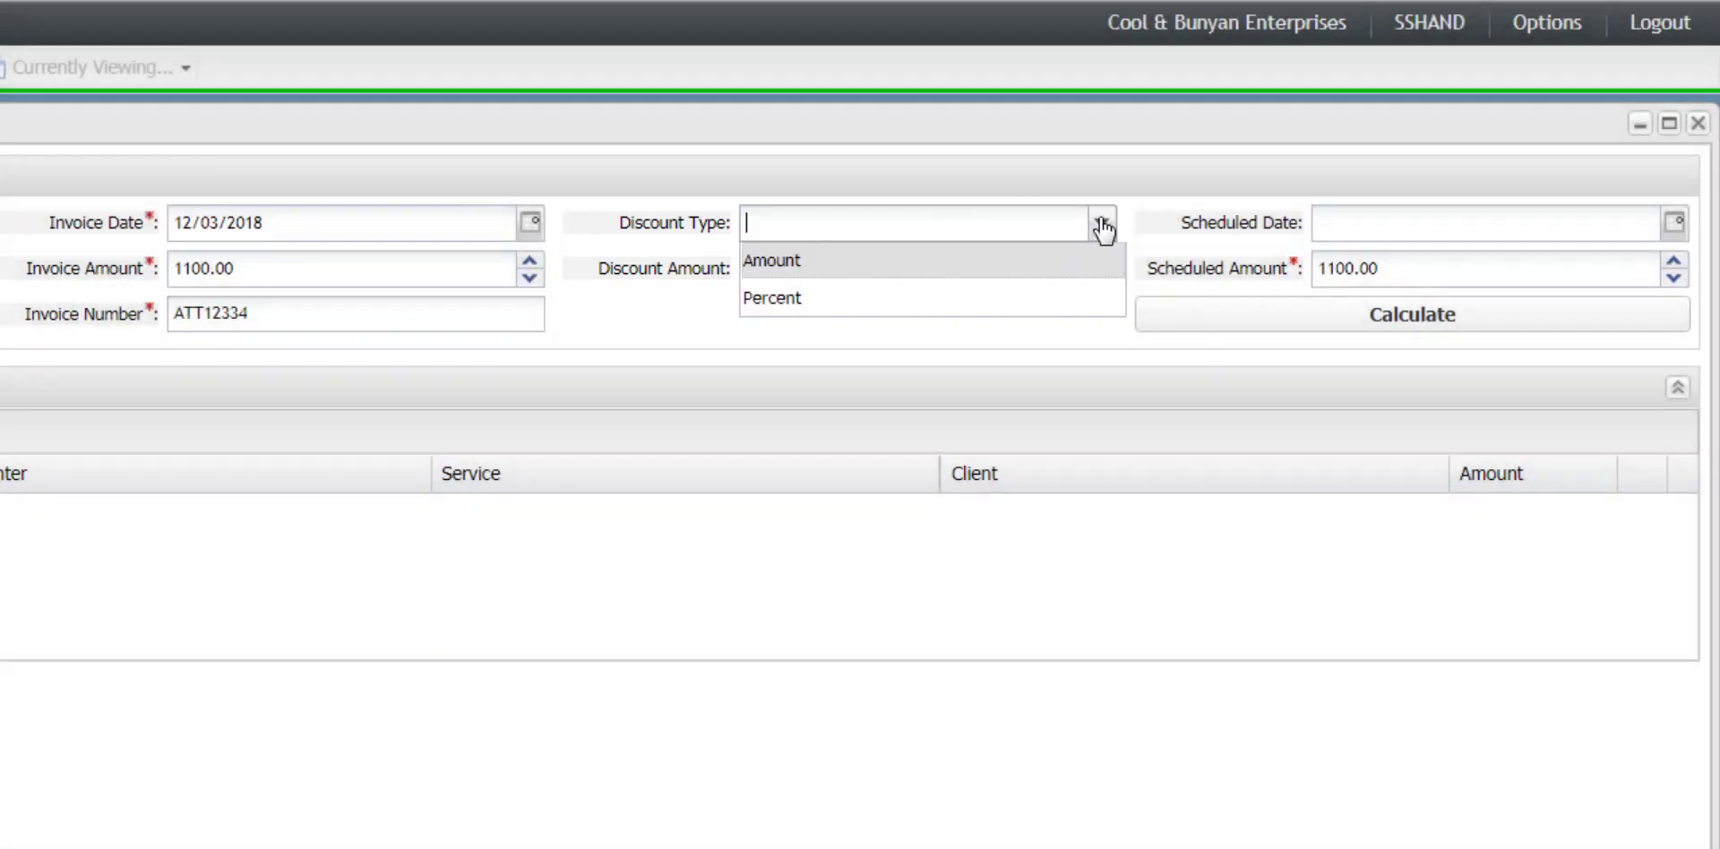
pyautogui.click(1102, 224)
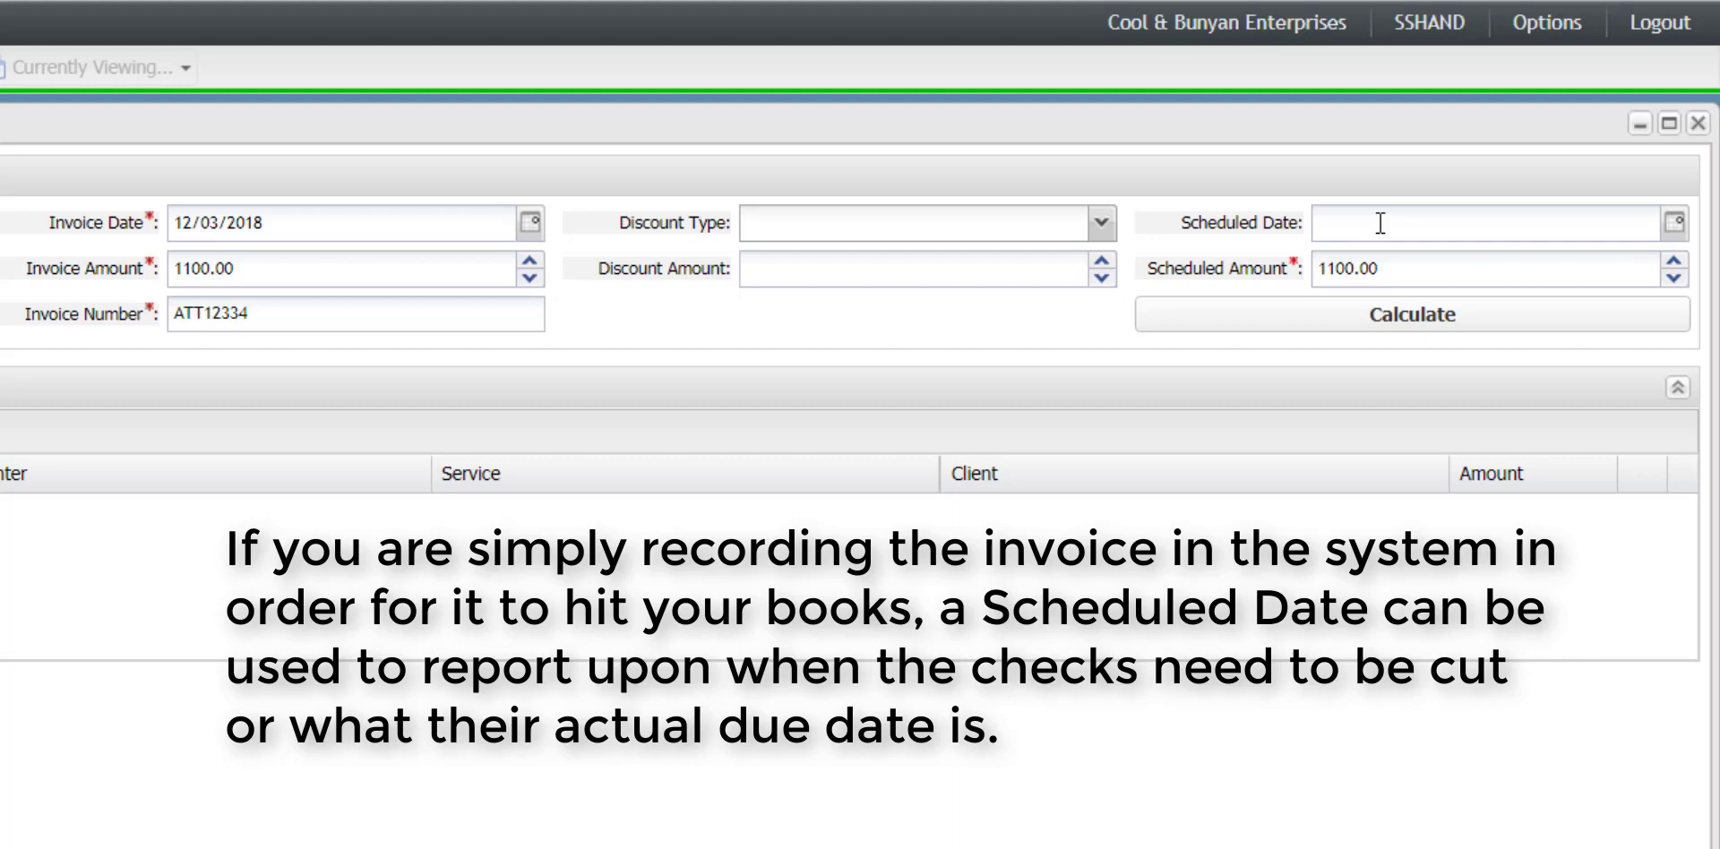
pyautogui.click(1672, 224)
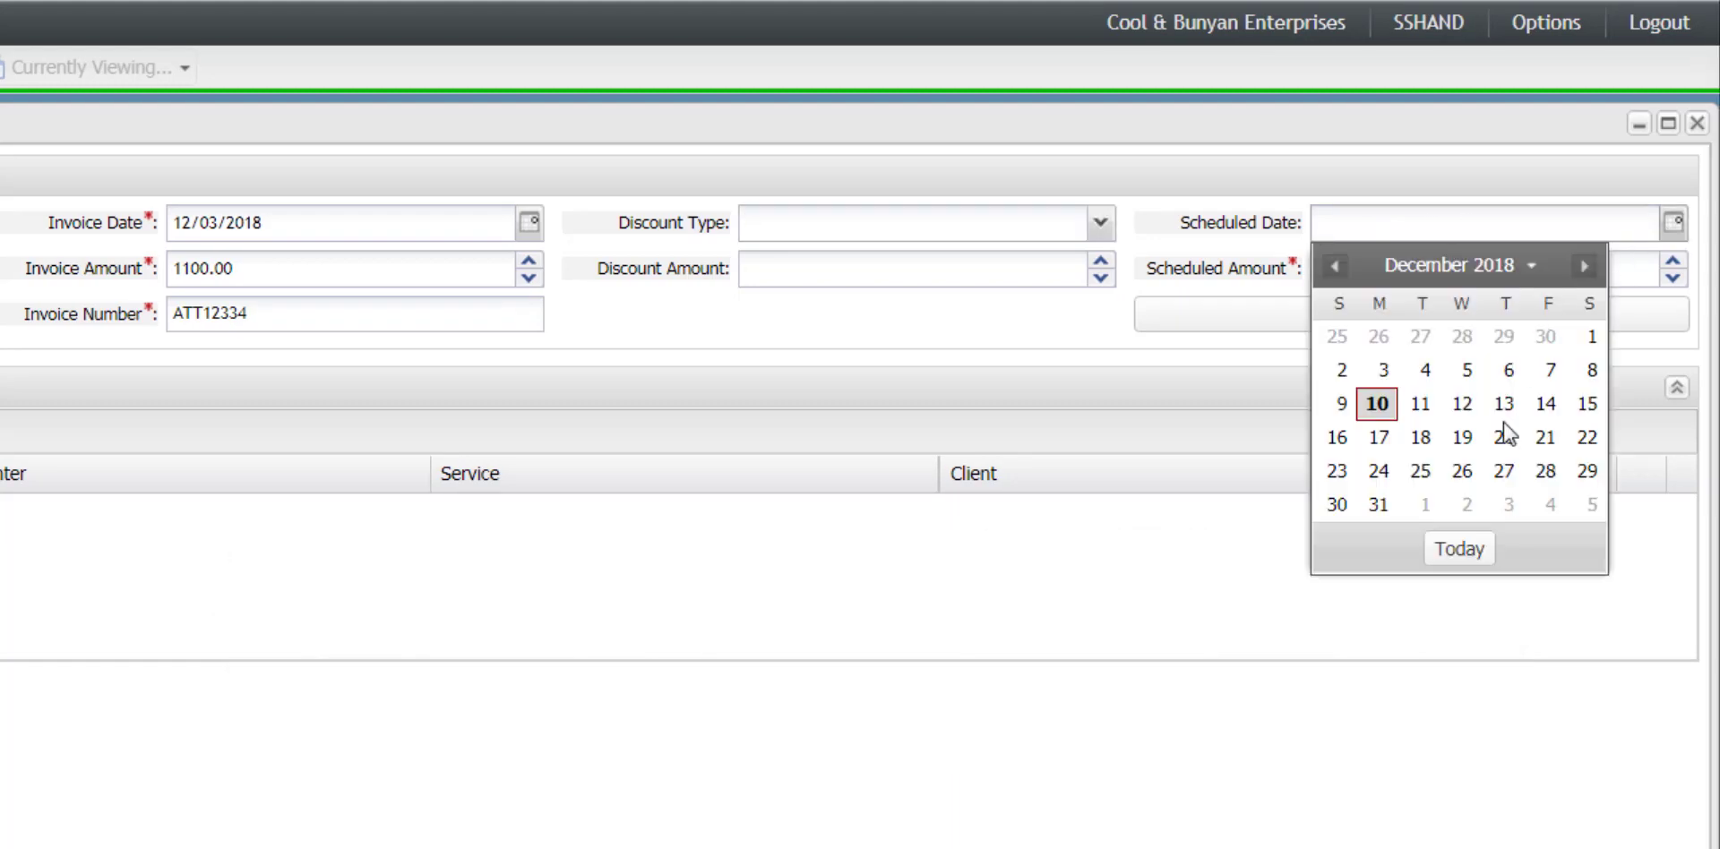
pyautogui.click(1504, 430)
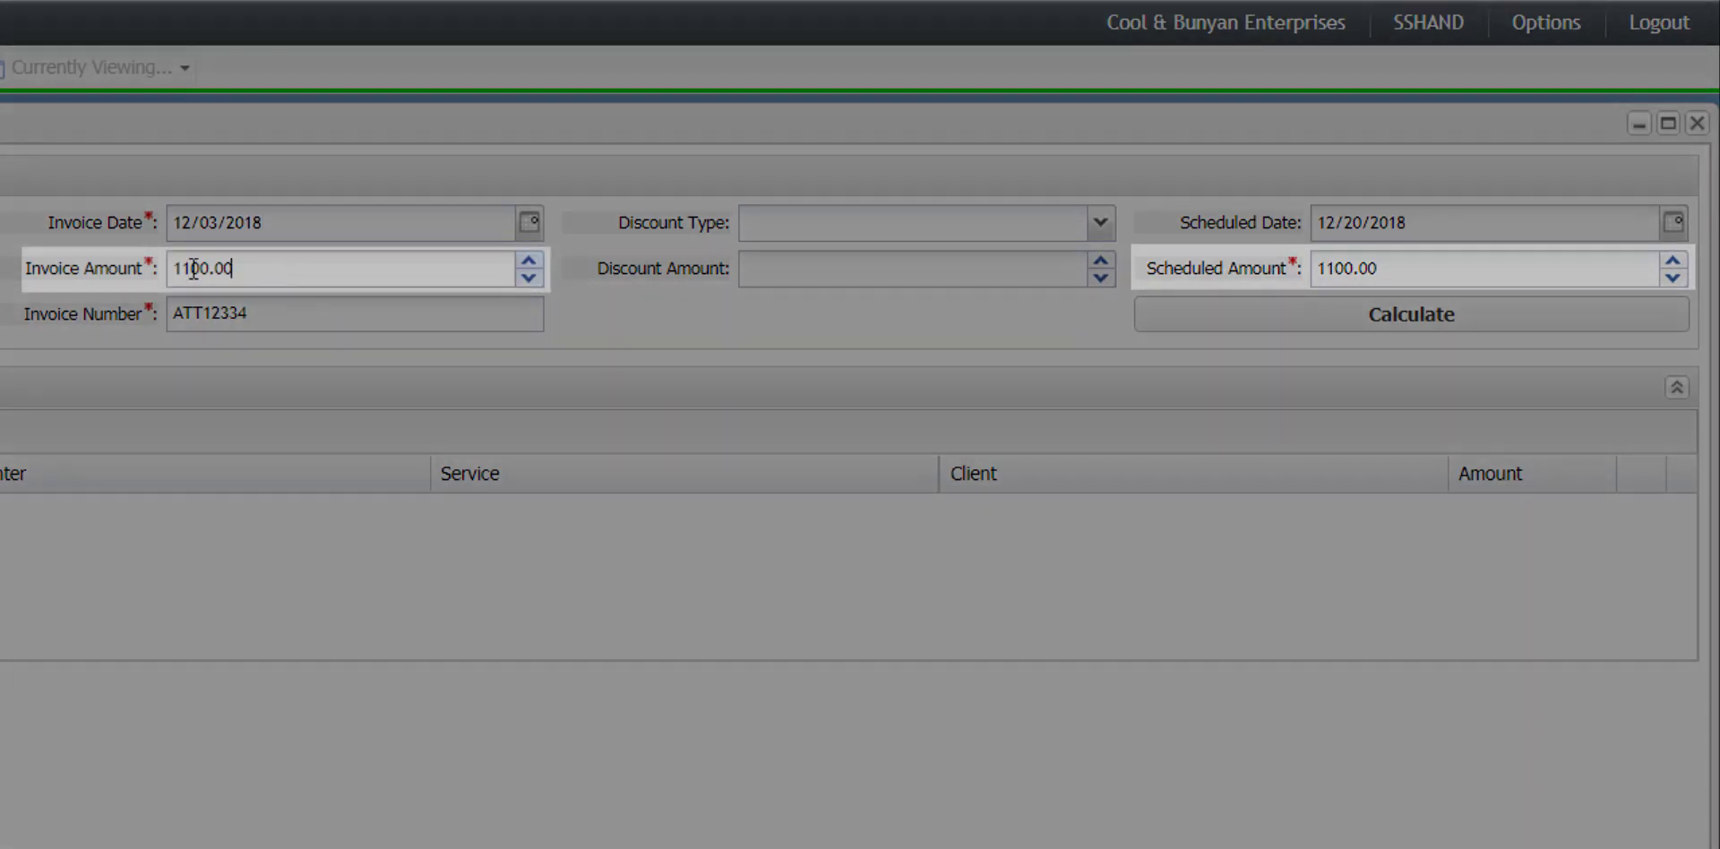
pyautogui.click(179, 269)
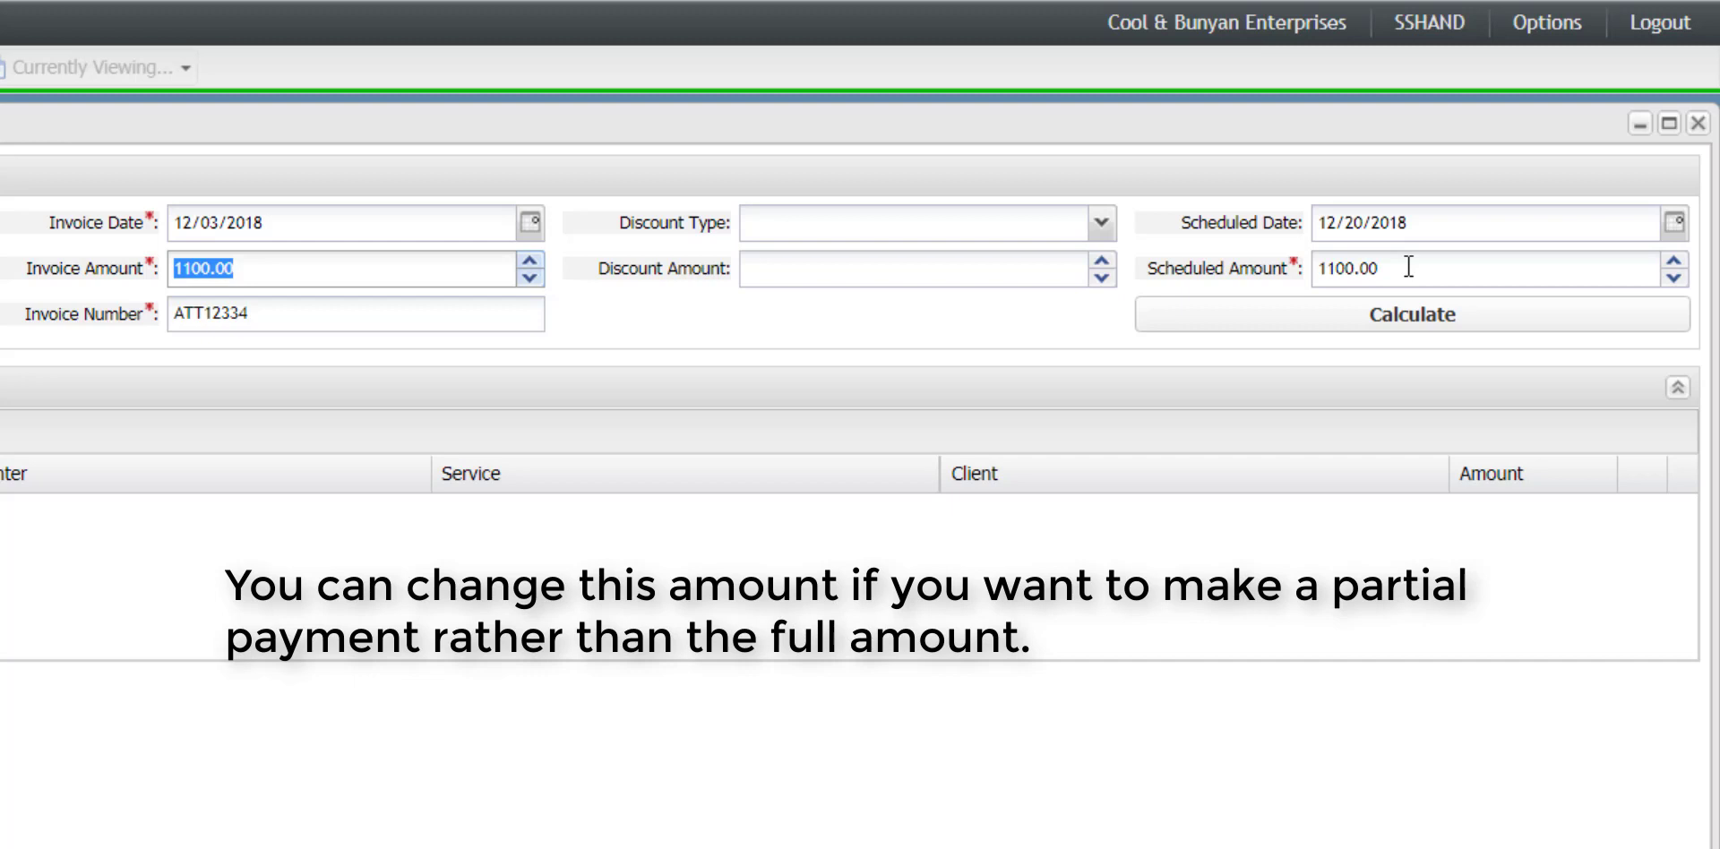
pyautogui.moveTo(1408, 266); pyautogui.dragTo(1309, 267)
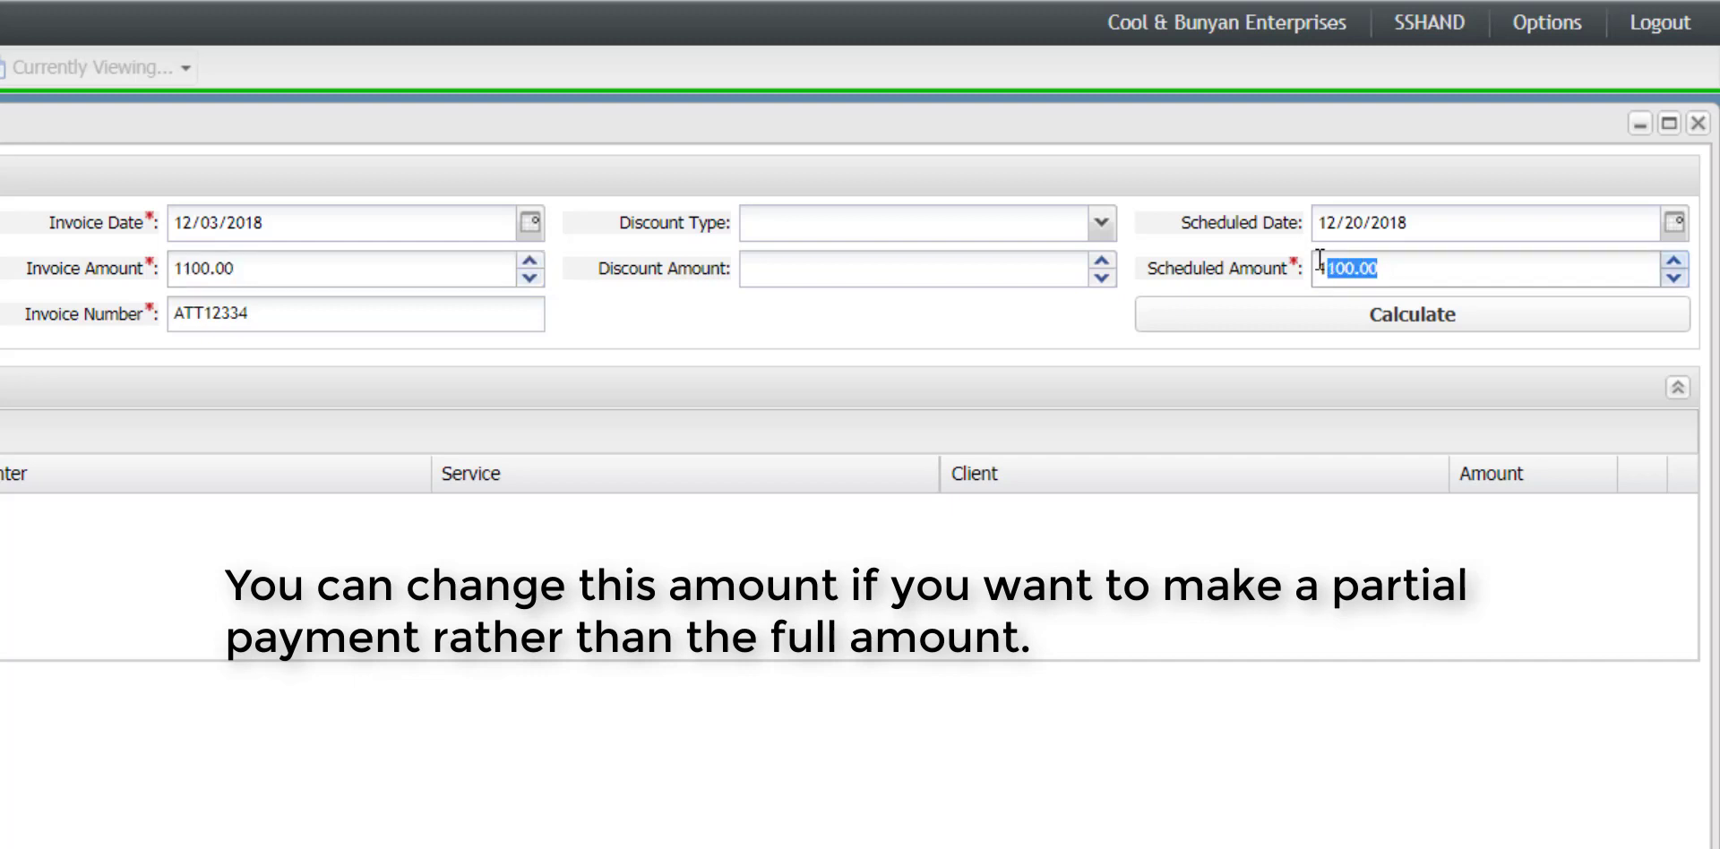
pyautogui.click(1382, 337)
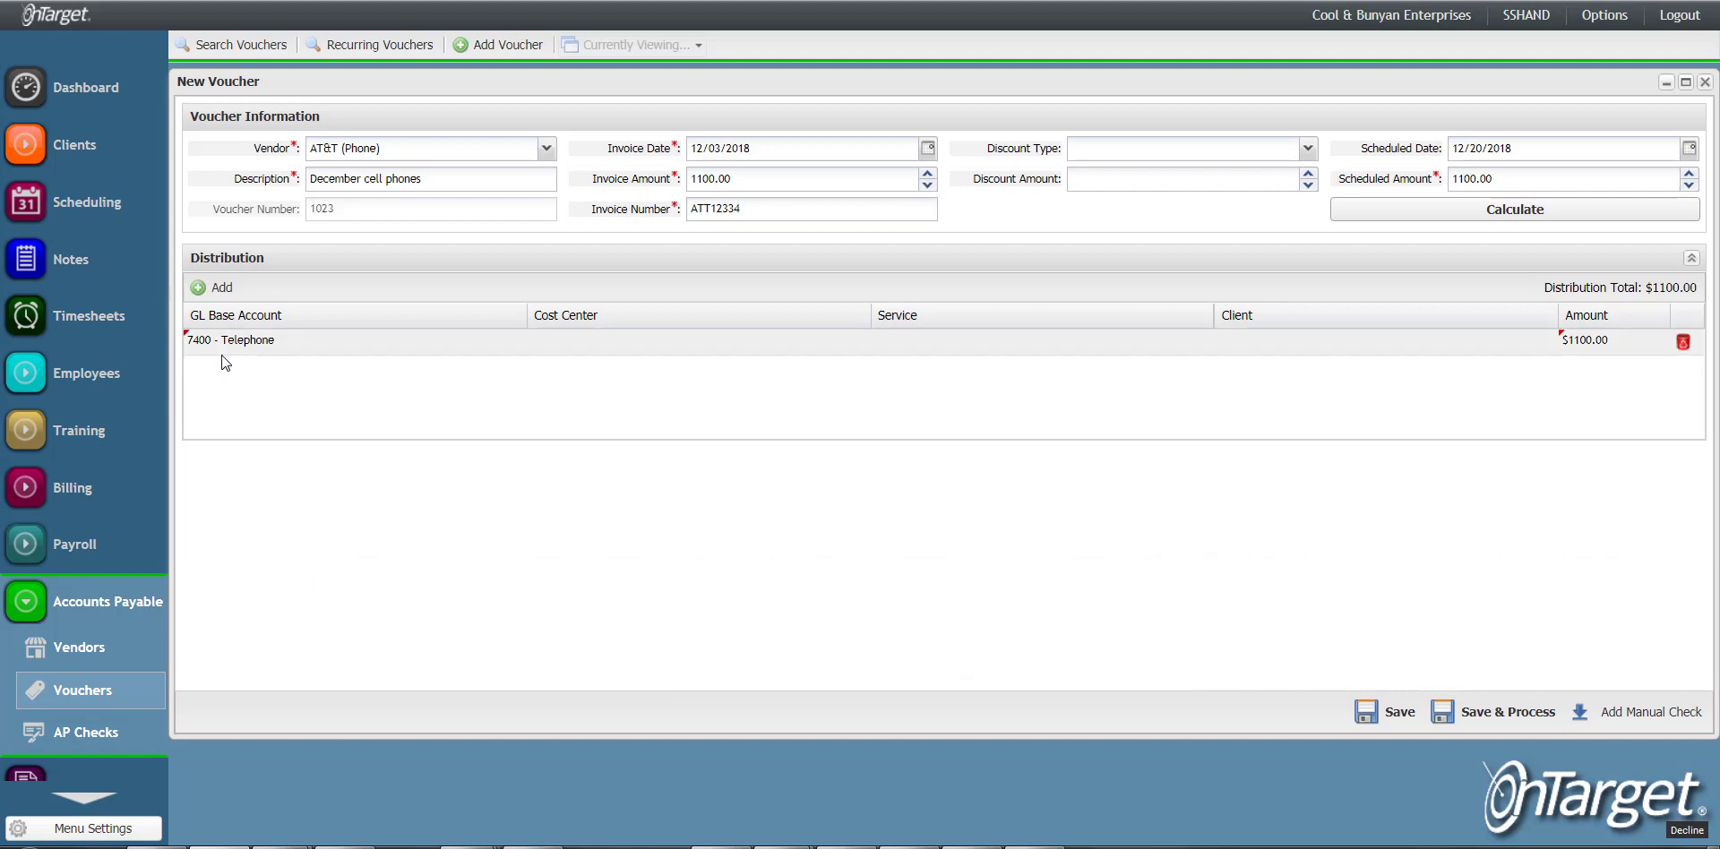
# Assign the 7400 - Telephone distribution line to the Asheville cost center with an amount of 500.
pyautogui.click(693, 351)
pyautogui.click(858, 341)
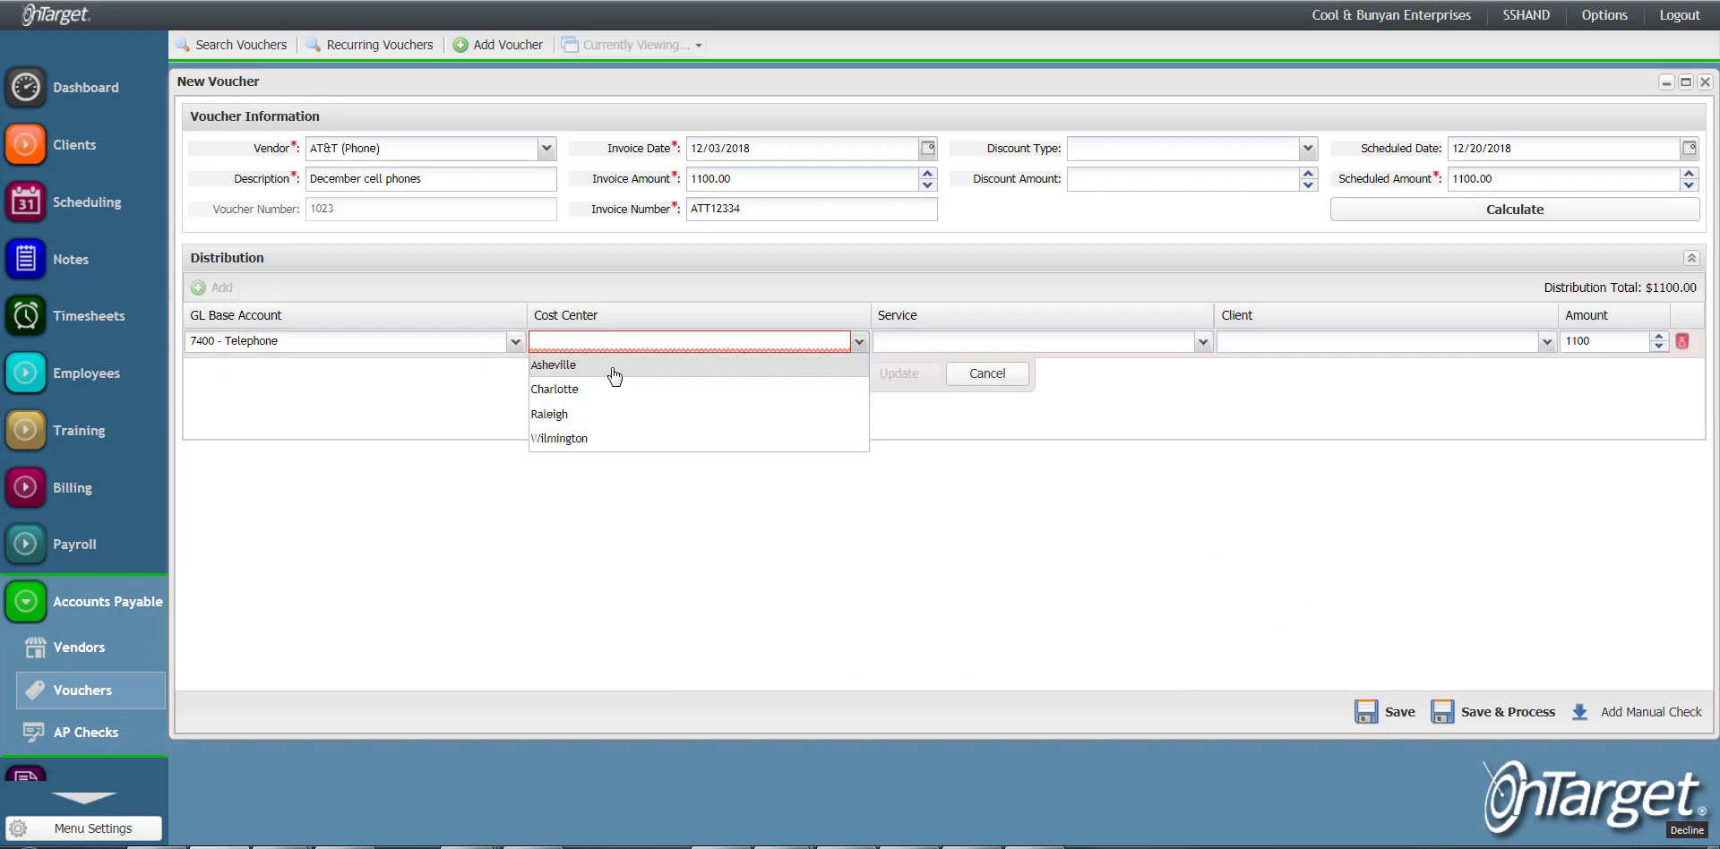
pyautogui.click(615, 375)
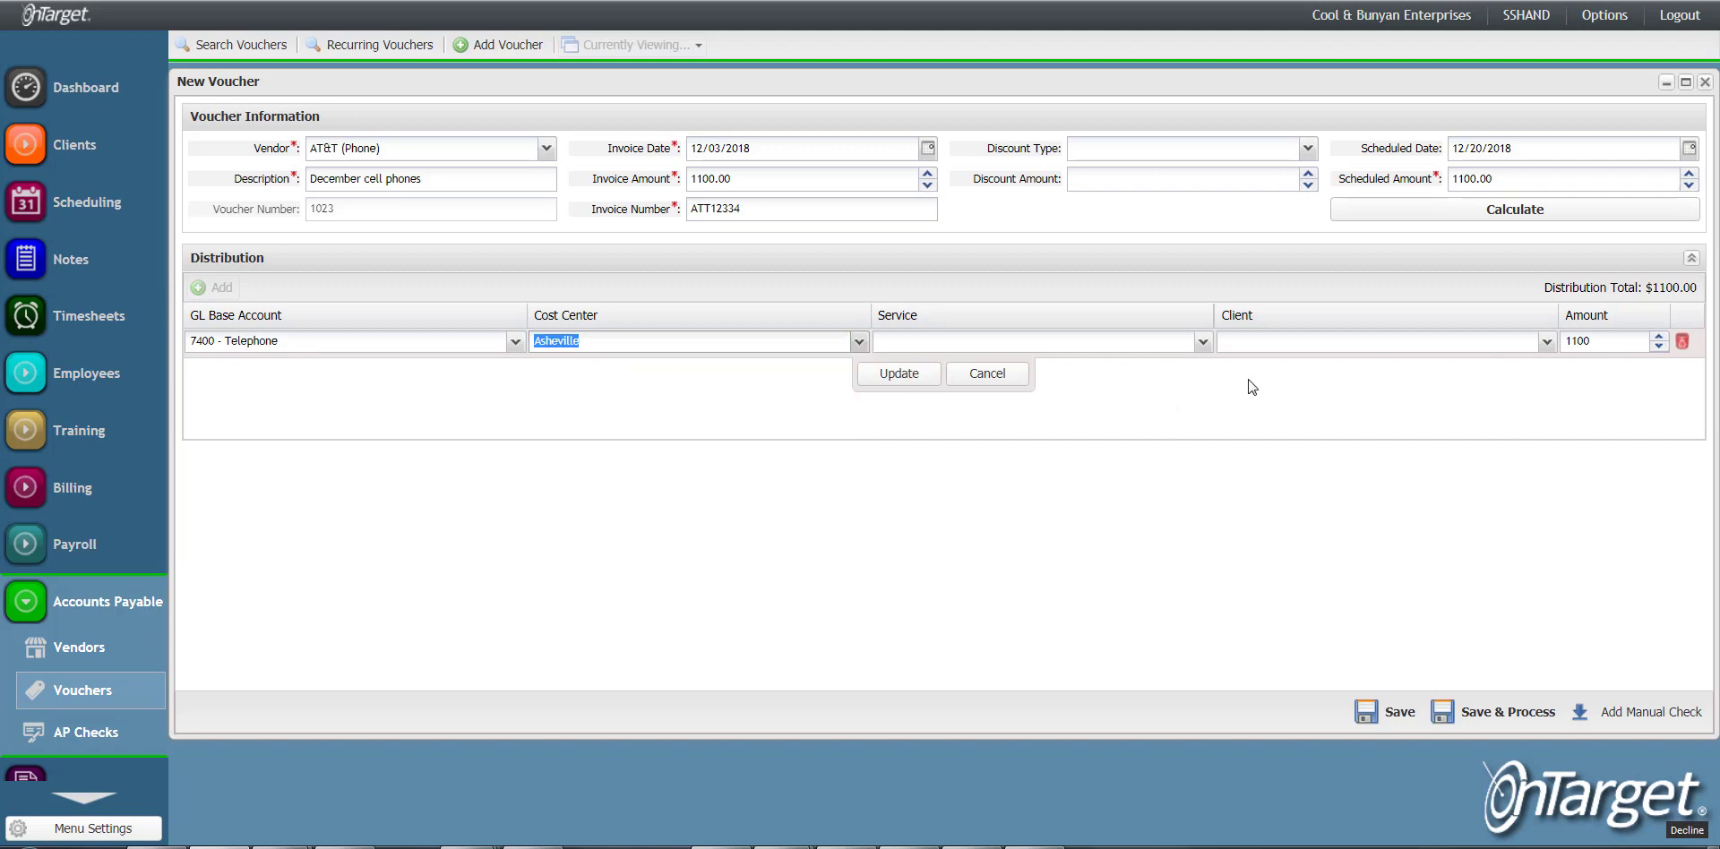
pyautogui.click(1595, 343)
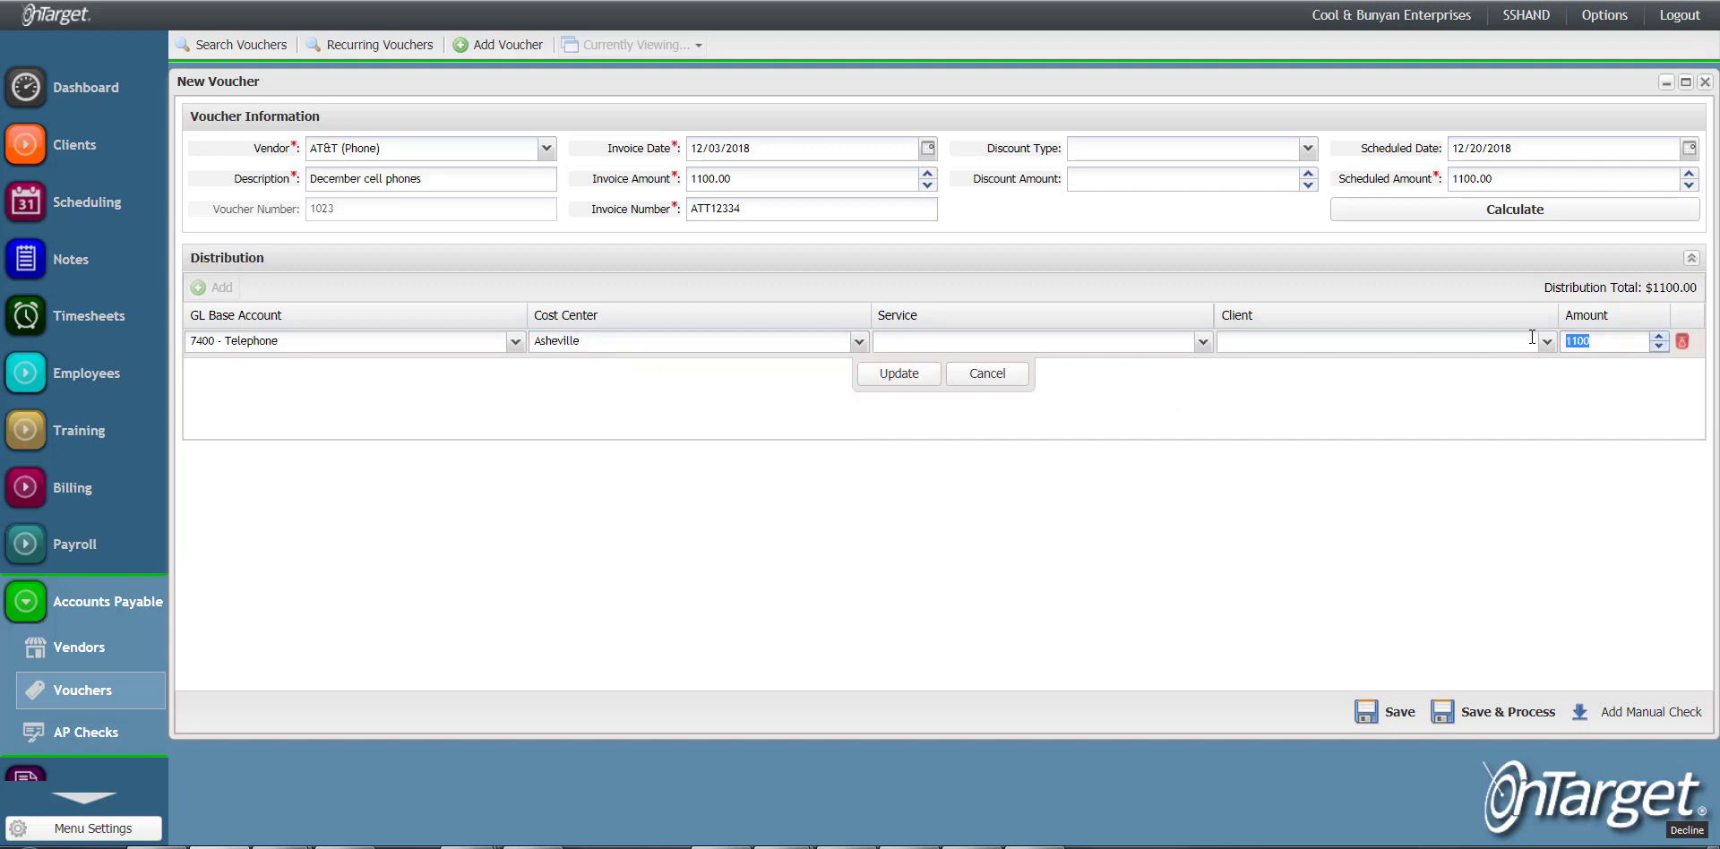
pyautogui.write('500')
pyautogui.click(917, 374)
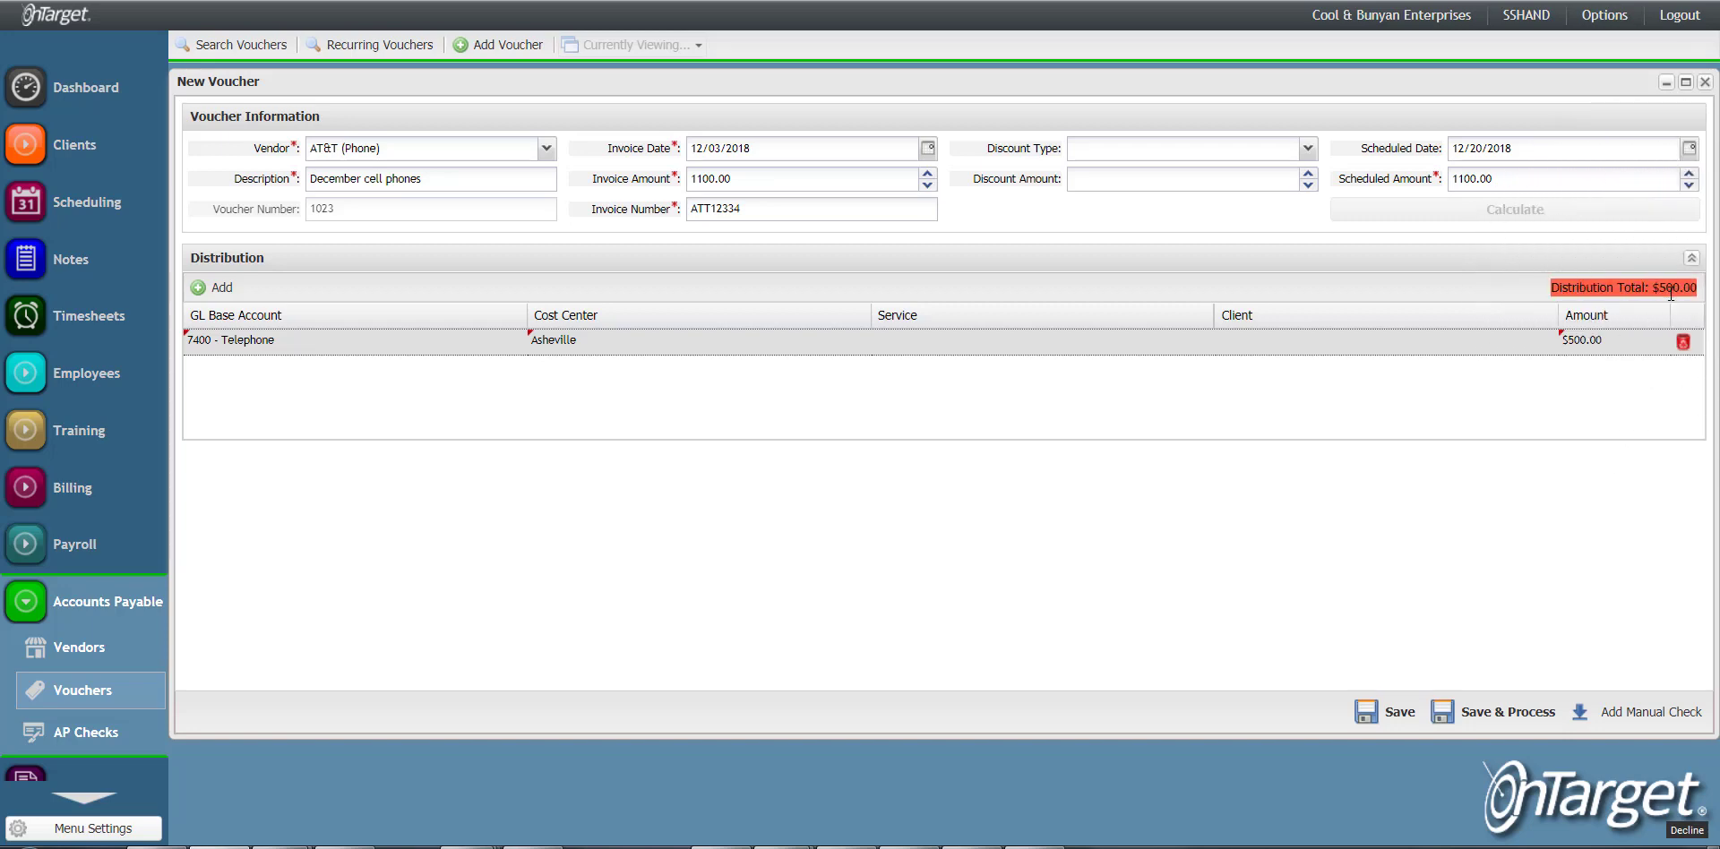
# Add a second 7400 - Telephone distribution line of 600 for the Charlotte cost center and save the voucher.
pyautogui.click(215, 287)
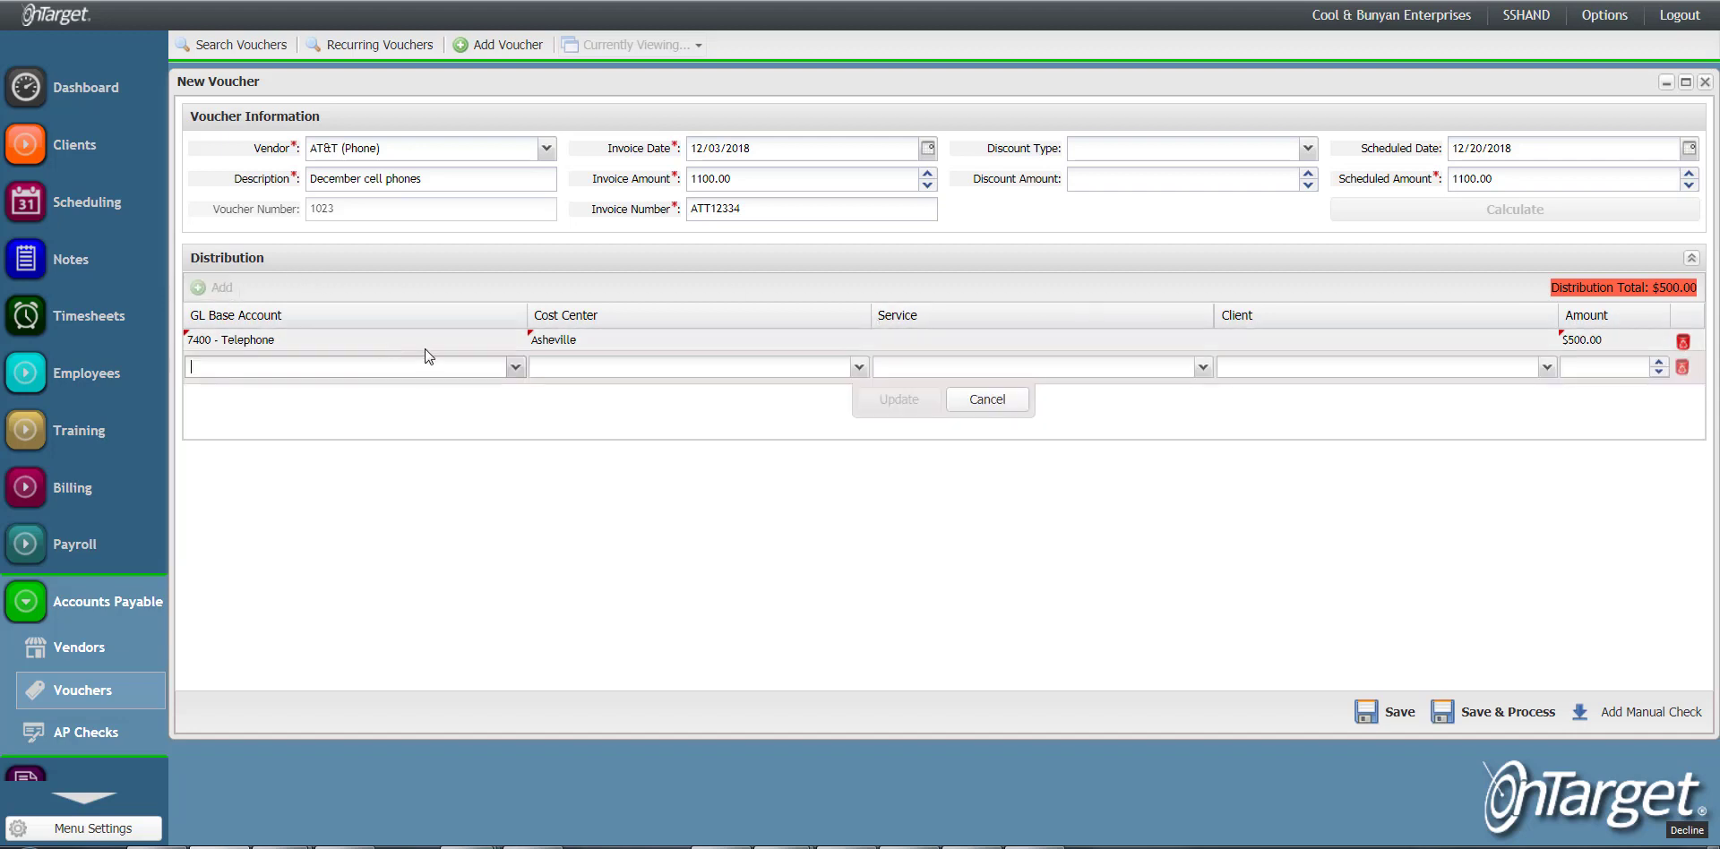
pyautogui.write('7400 - Telephone')
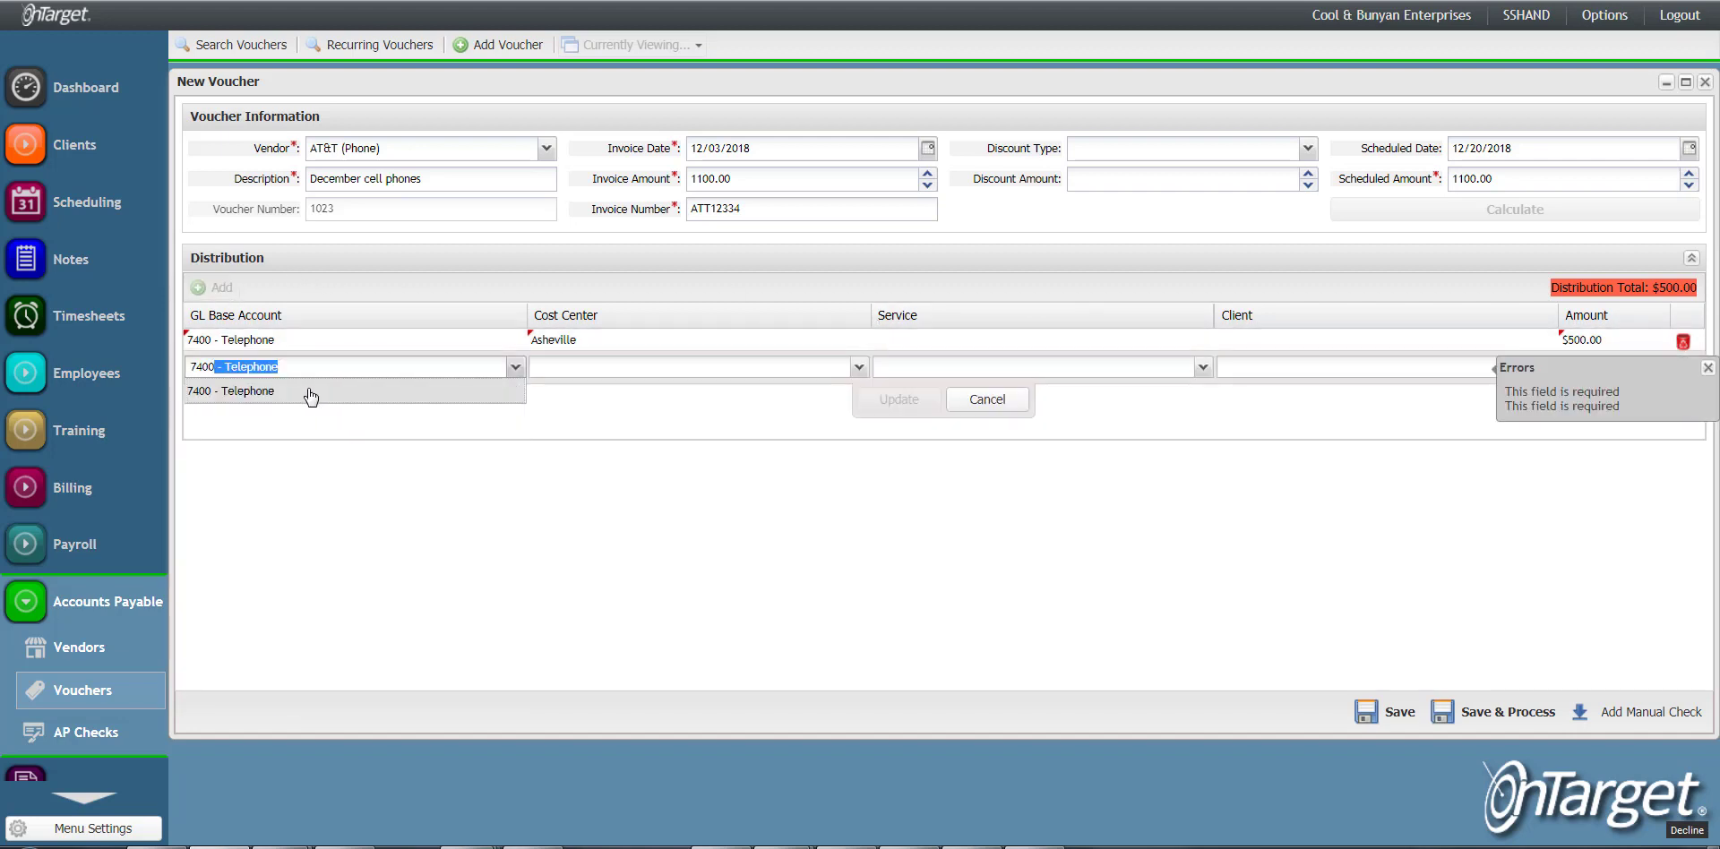
pyautogui.click(311, 393)
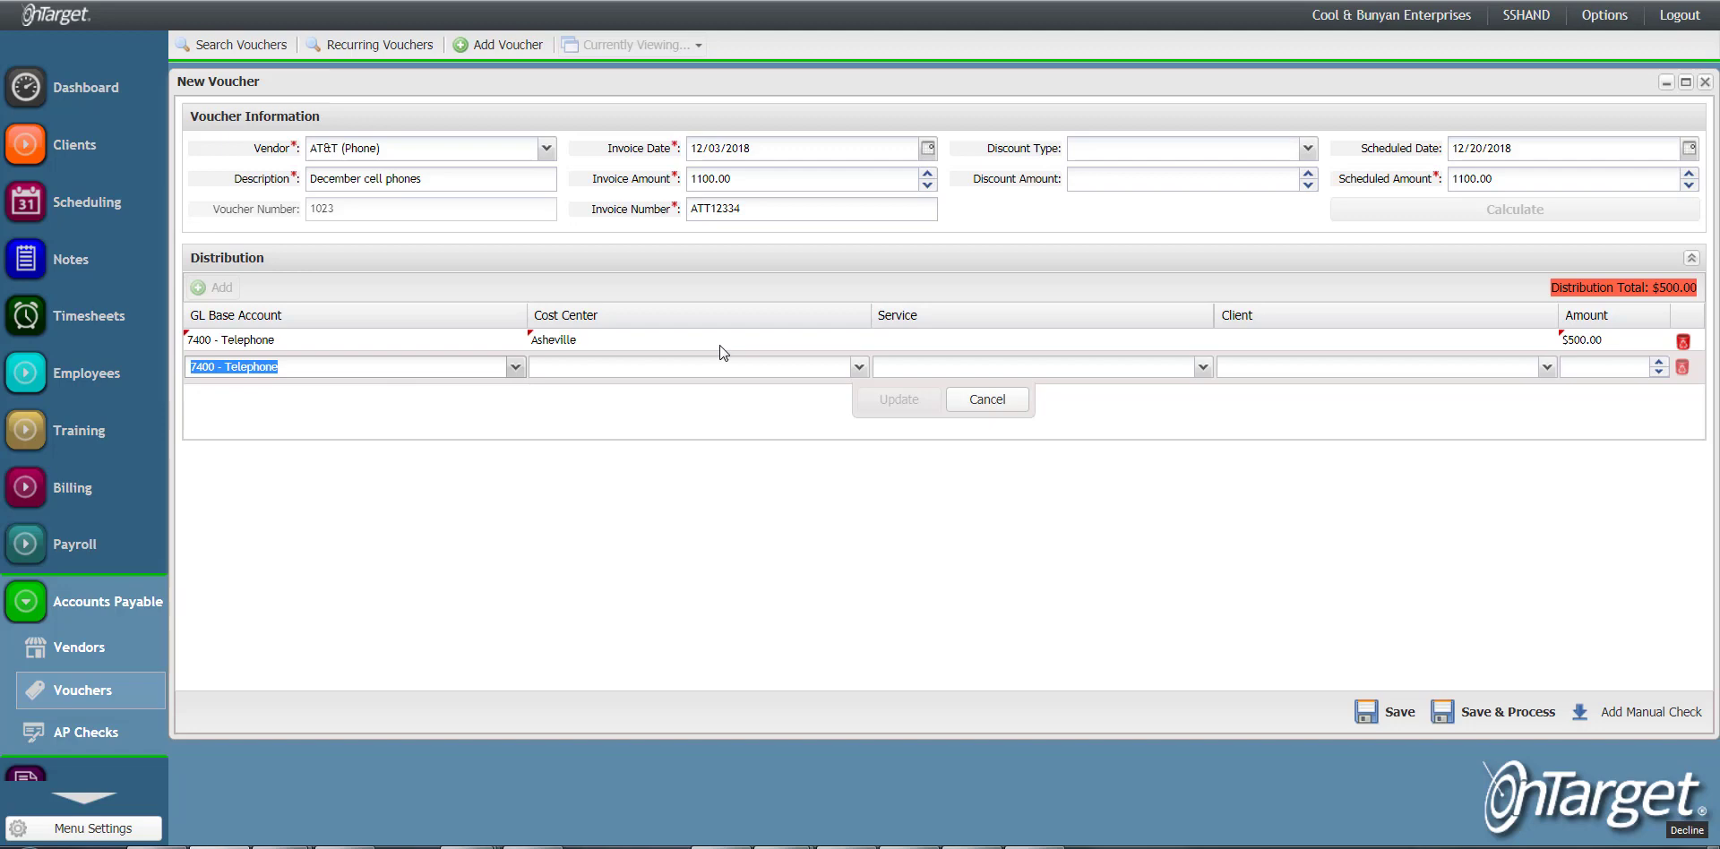
pyautogui.click(859, 366)
pyautogui.click(706, 415)
pyautogui.click(1615, 363)
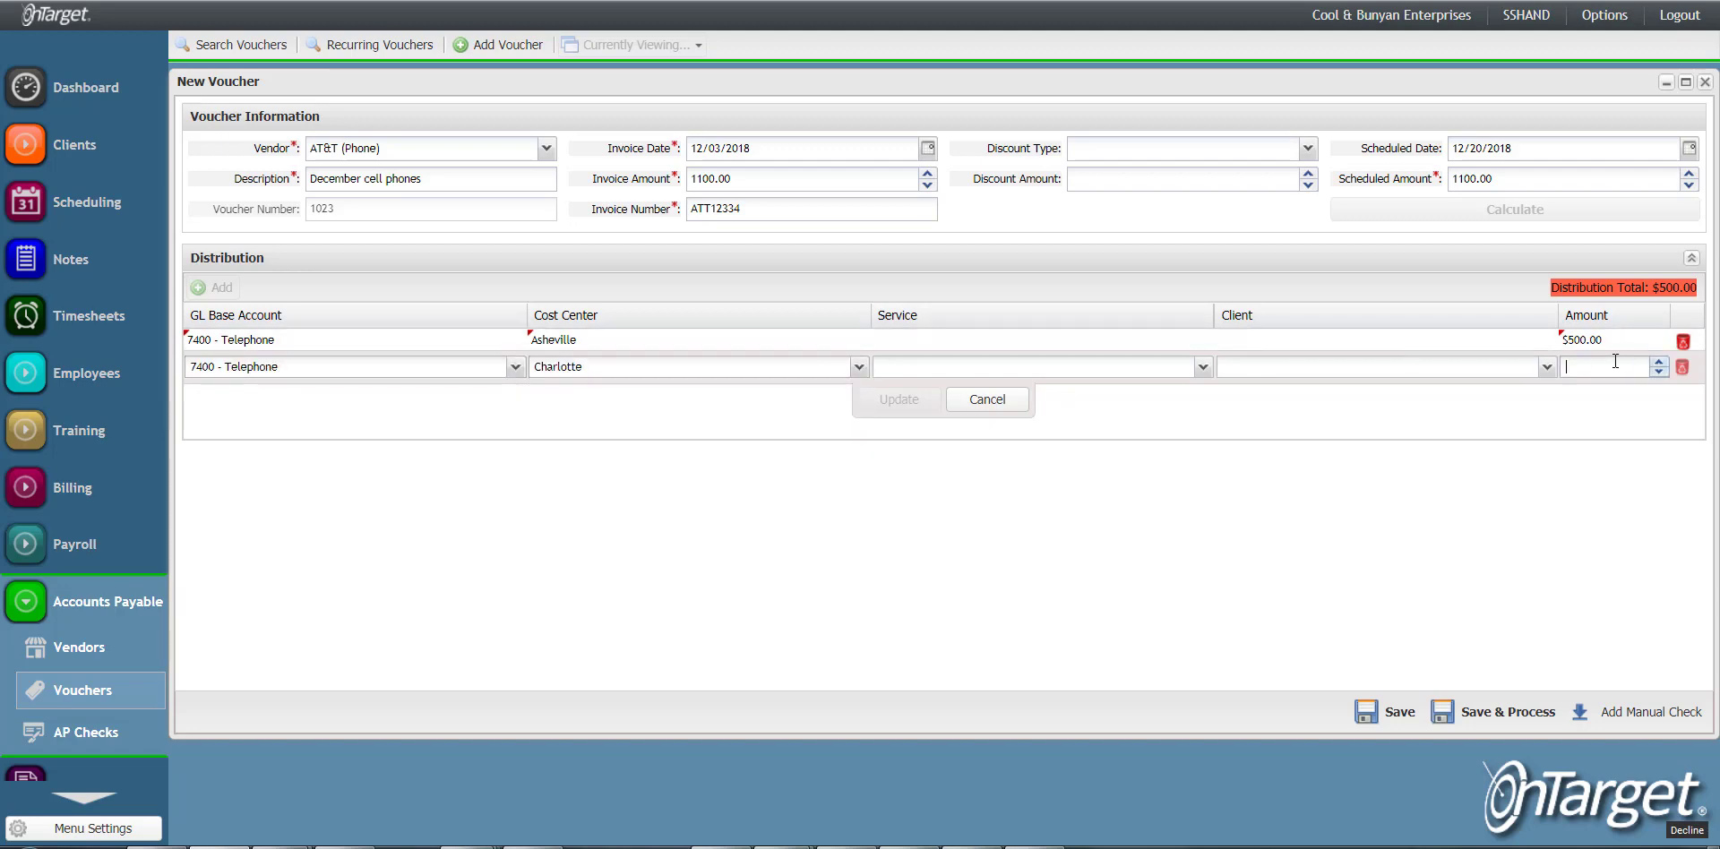
pyautogui.write('600')
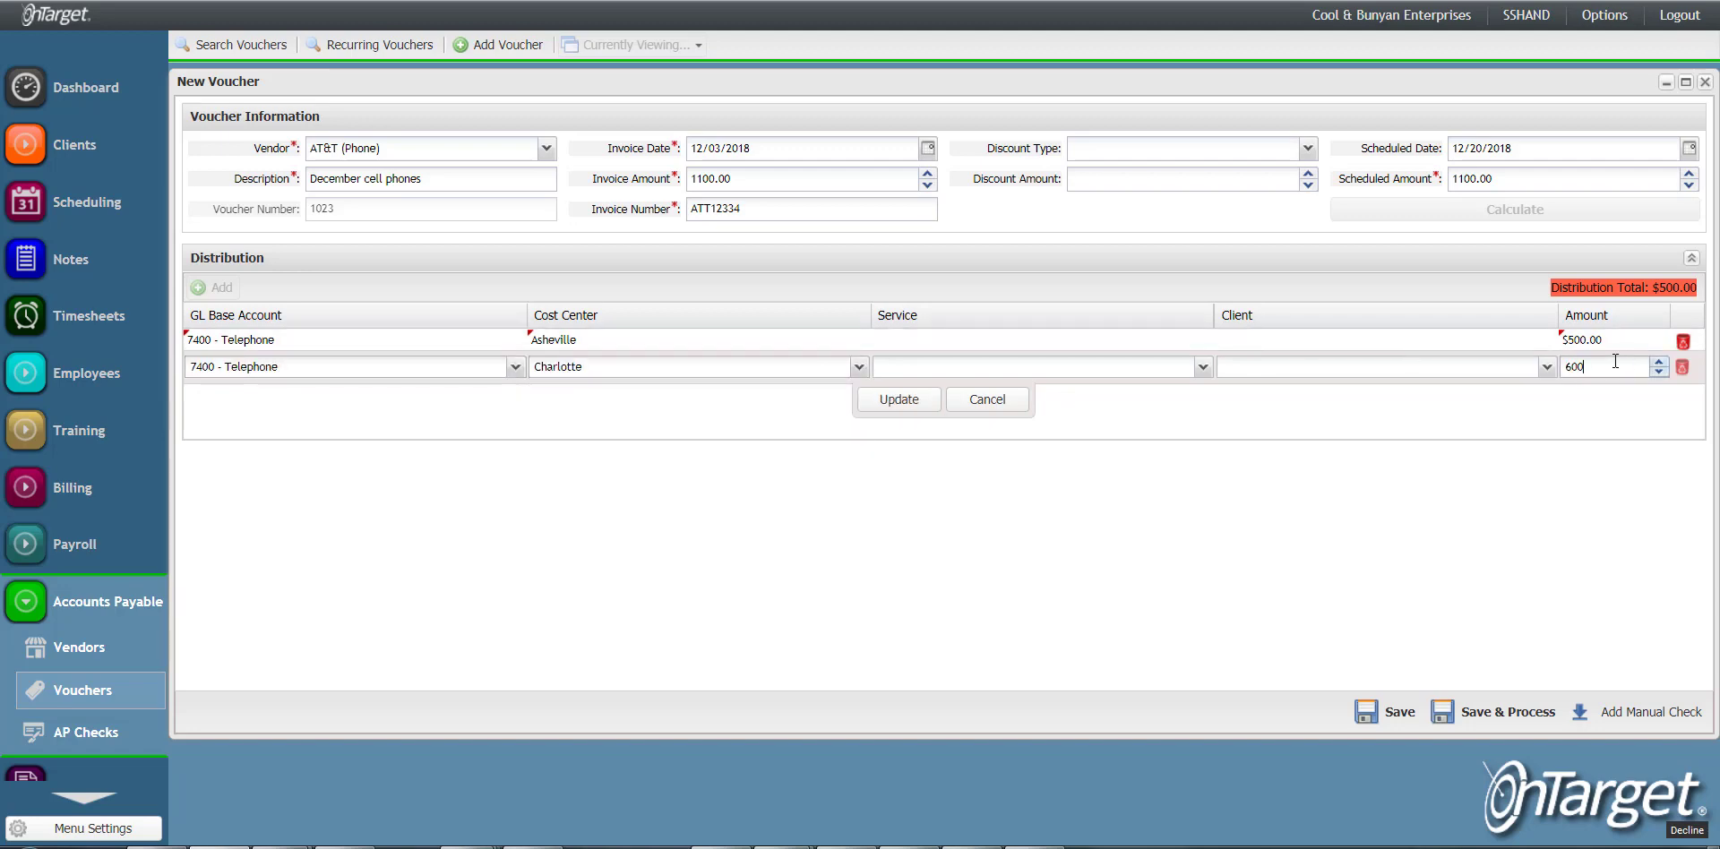
pyautogui.click(883, 401)
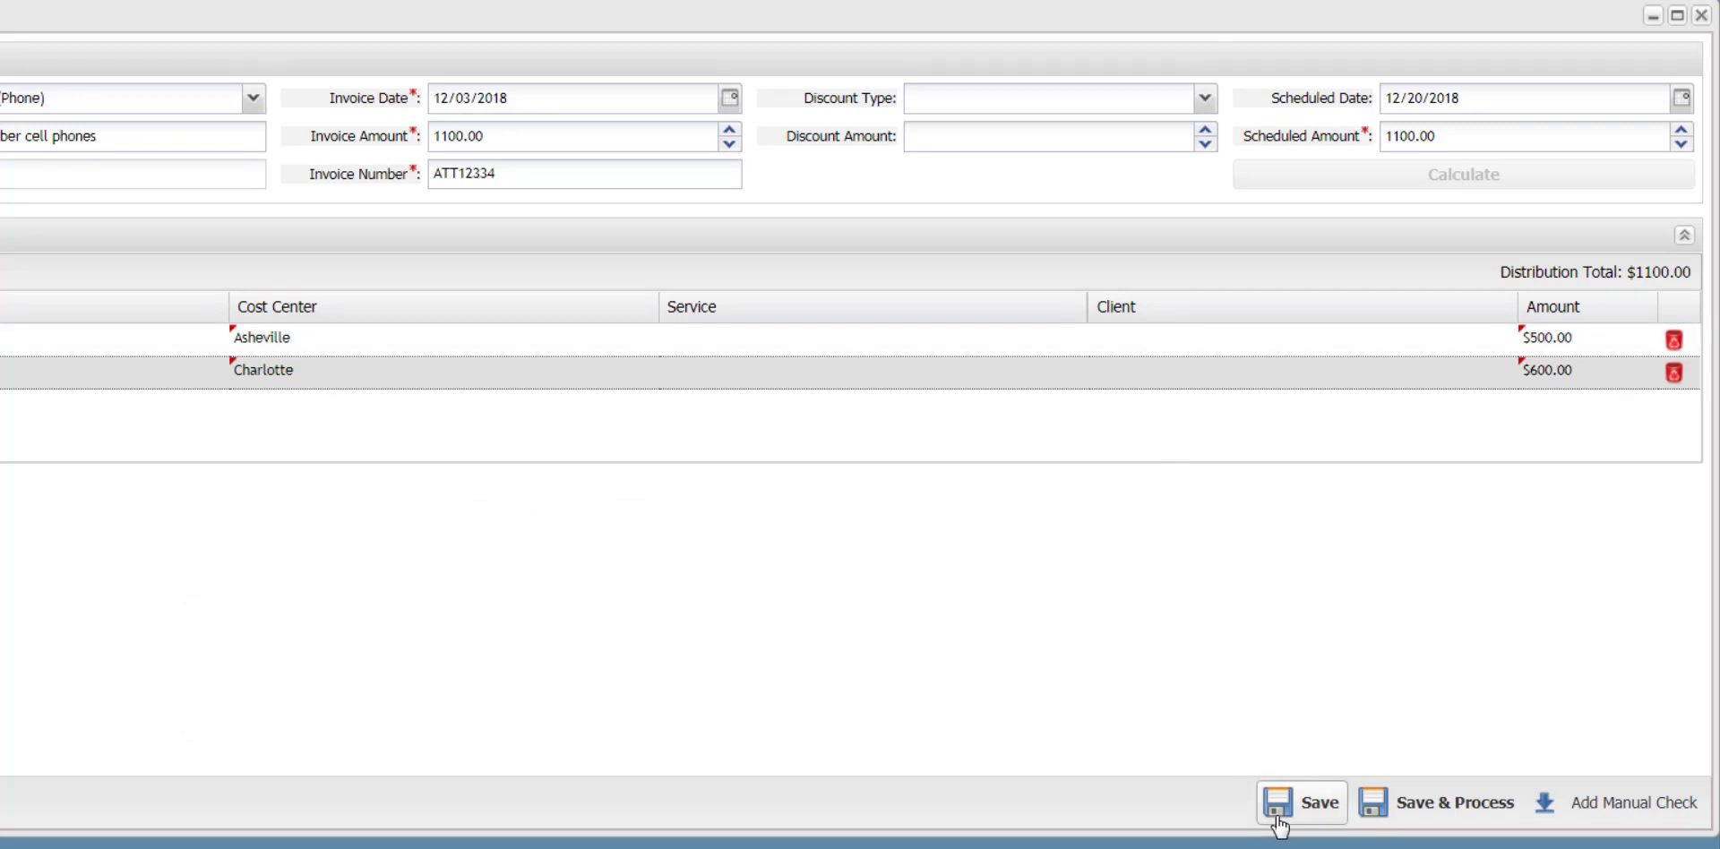
pyautogui.click(1280, 822)
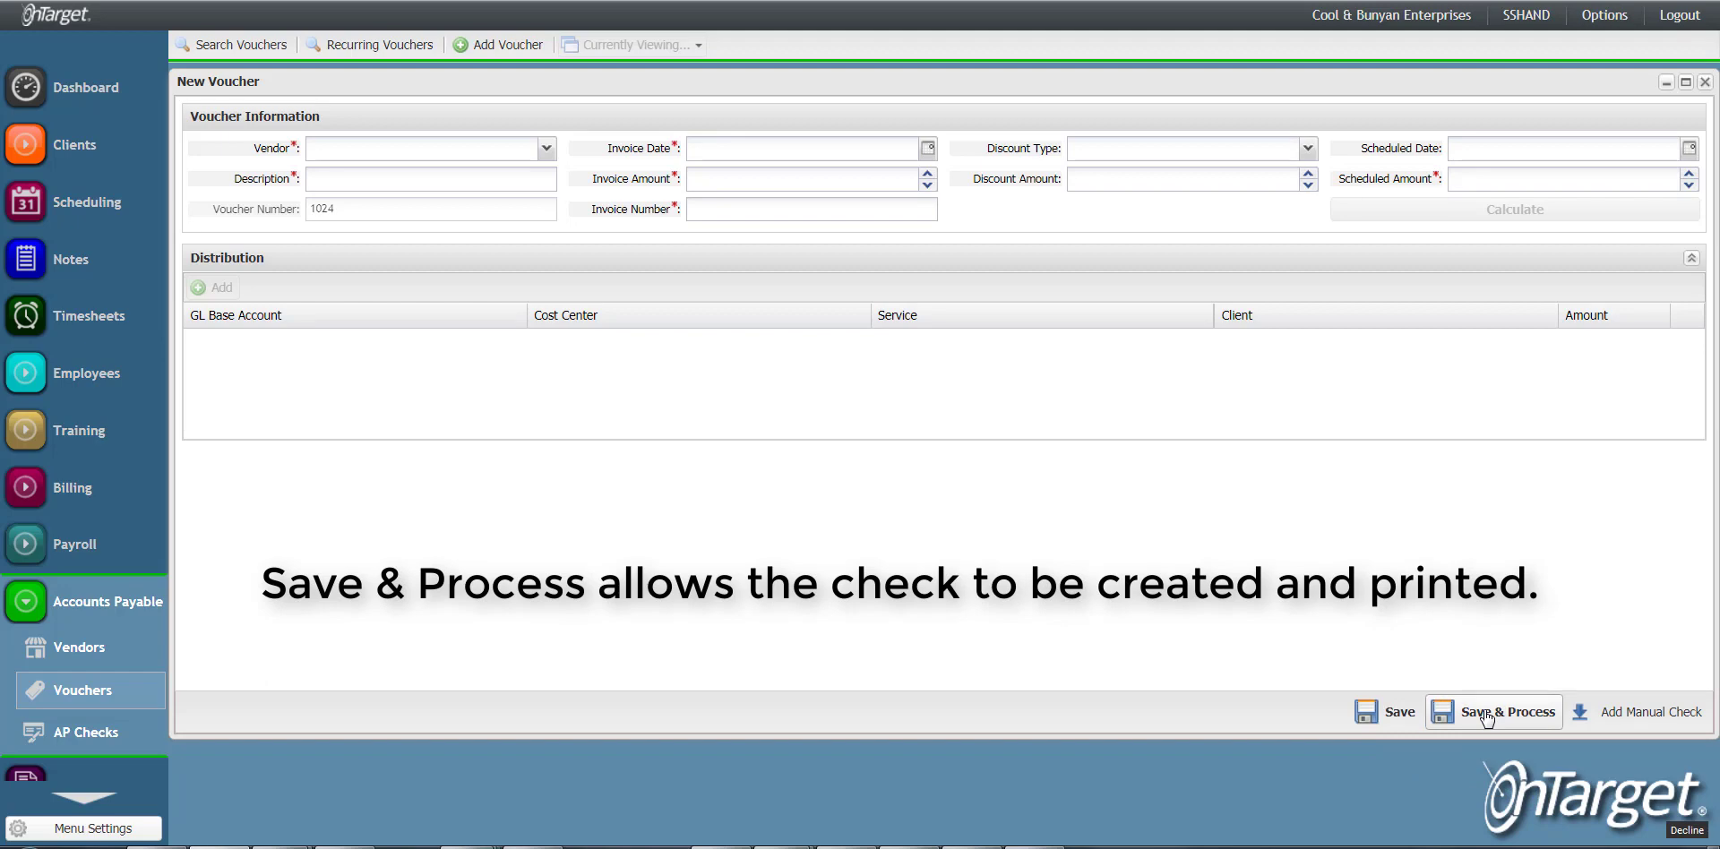
pyautogui.click(1606, 722)
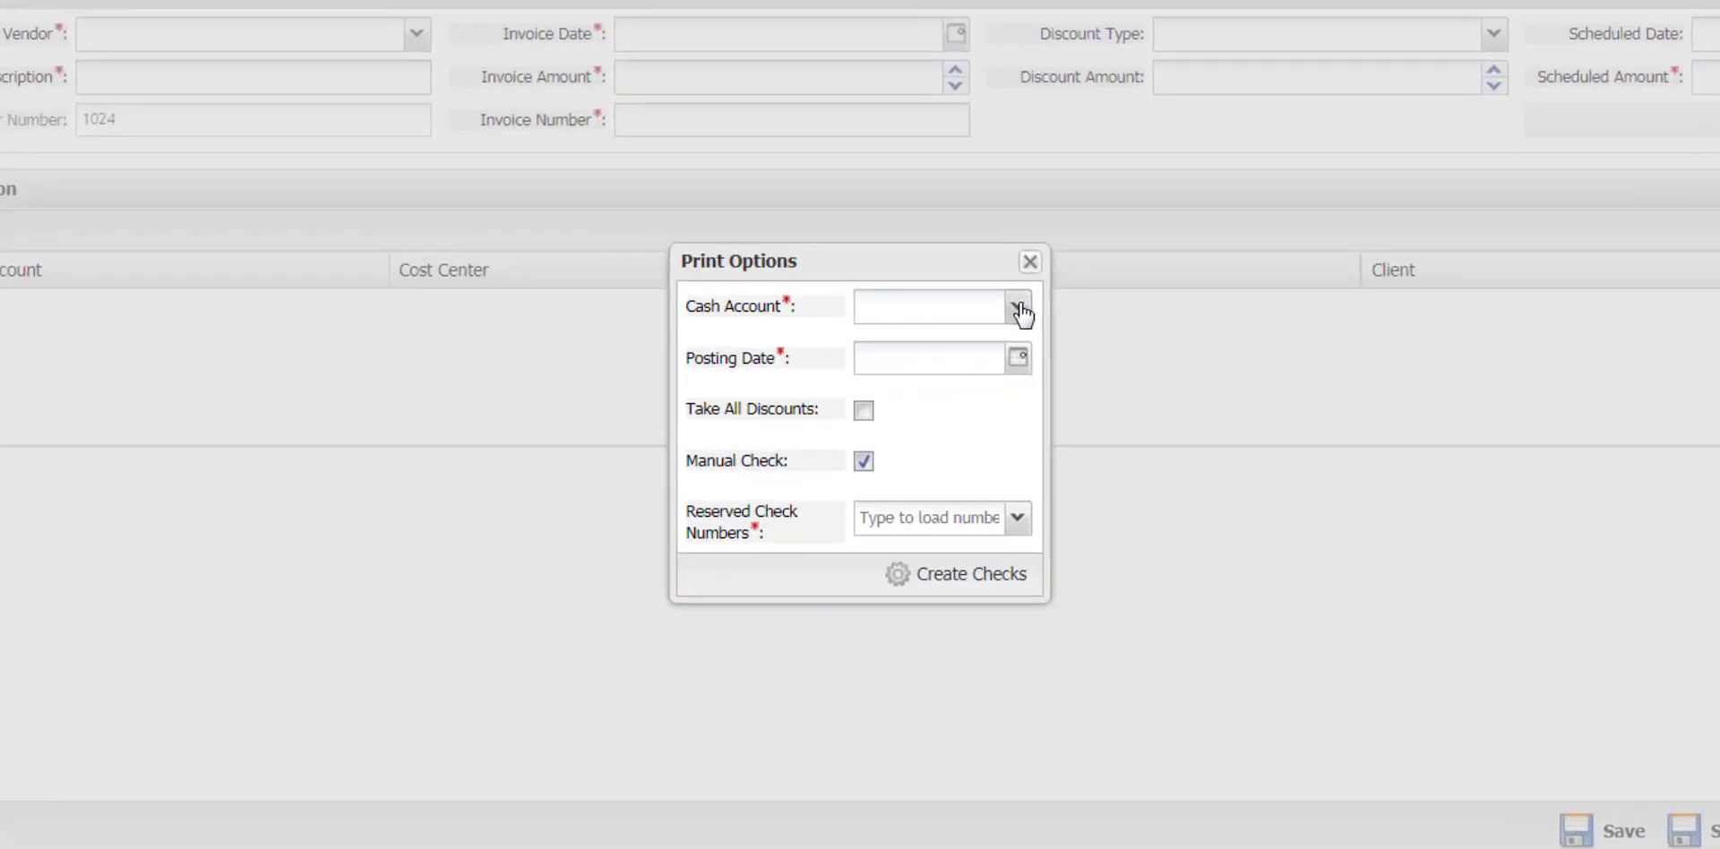
pyautogui.click(1018, 307)
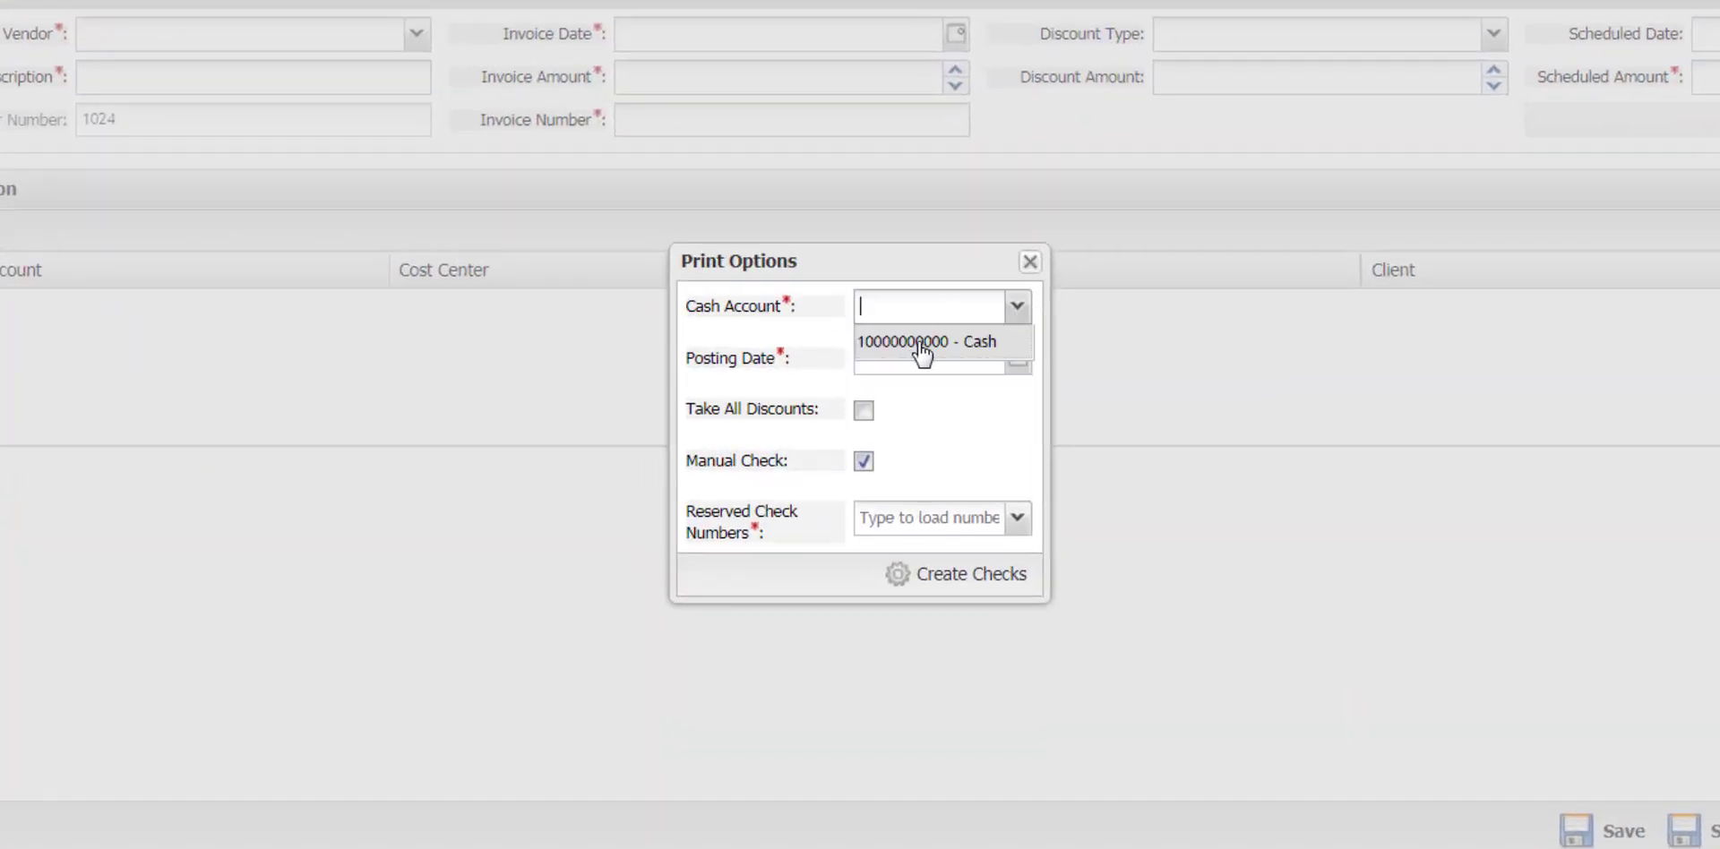
pyautogui.click(921, 350)
pyautogui.click(1018, 357)
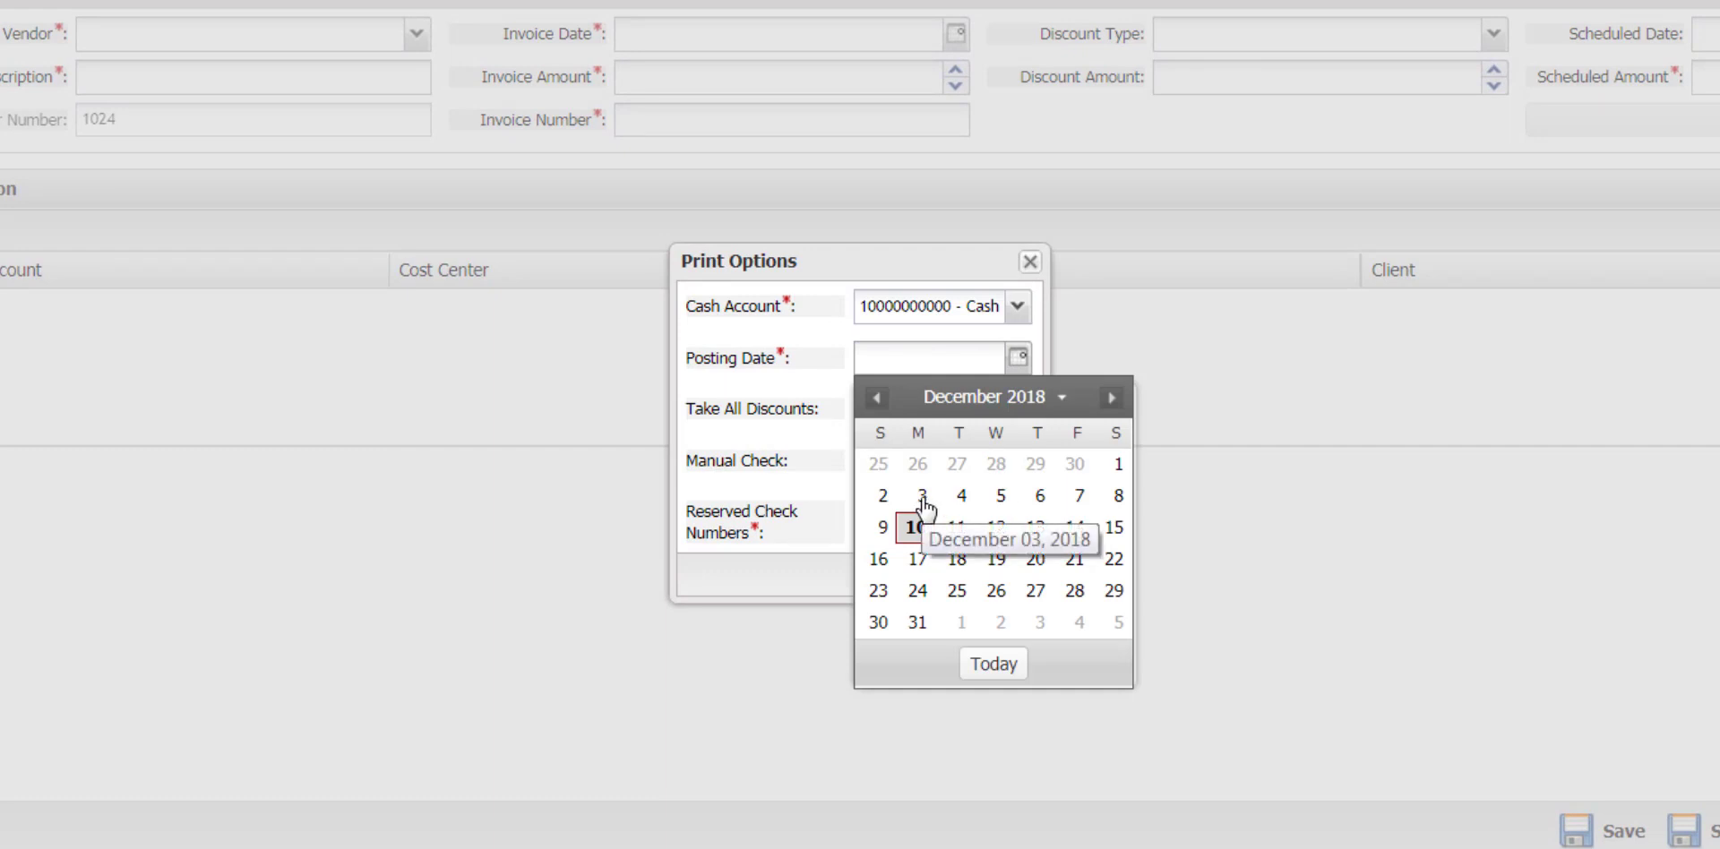
pyautogui.click(840, 434)
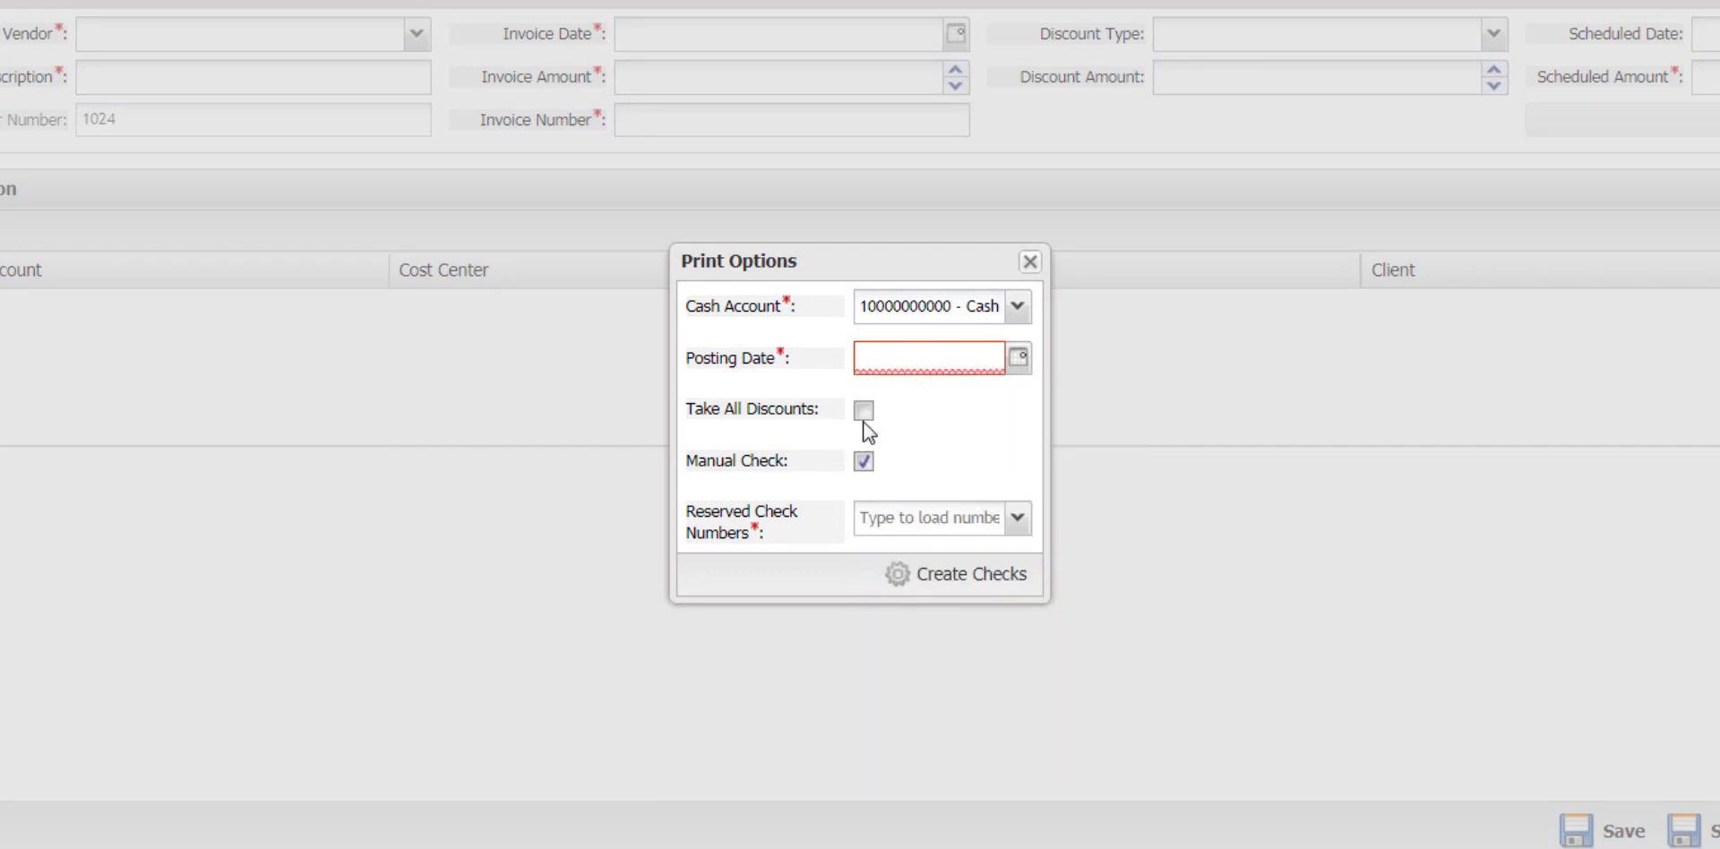
pyautogui.click(1020, 526)
pyautogui.click(1029, 264)
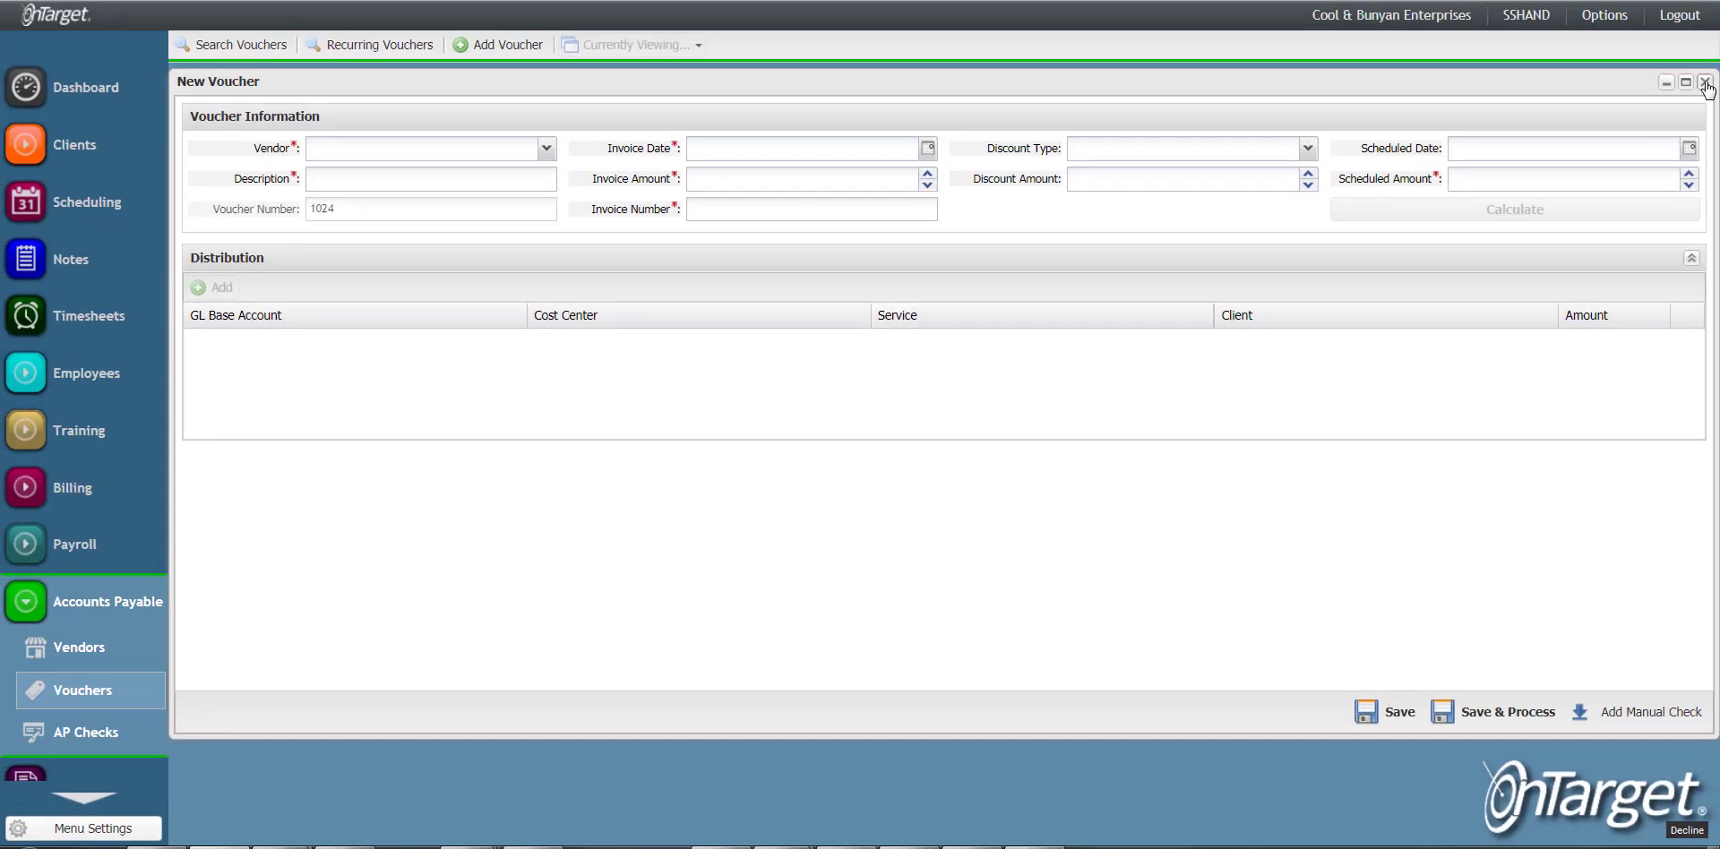
# Close the blank voucher form and start a new recurring voucher from the voucher recurrences search.
pyautogui.click(1704, 82)
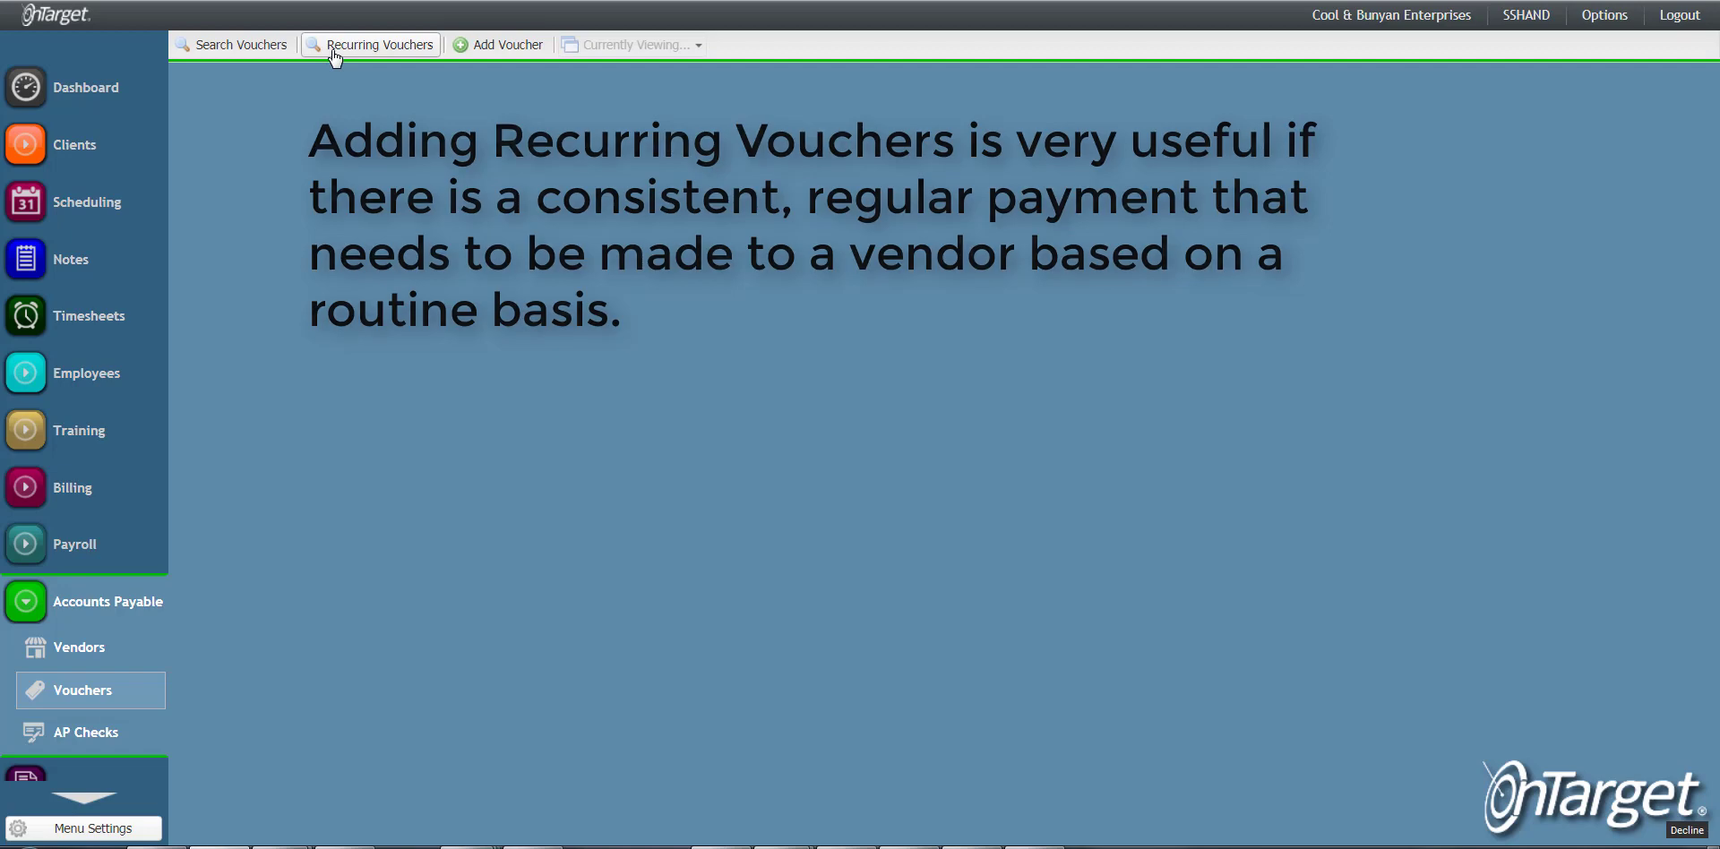
pyautogui.click(334, 57)
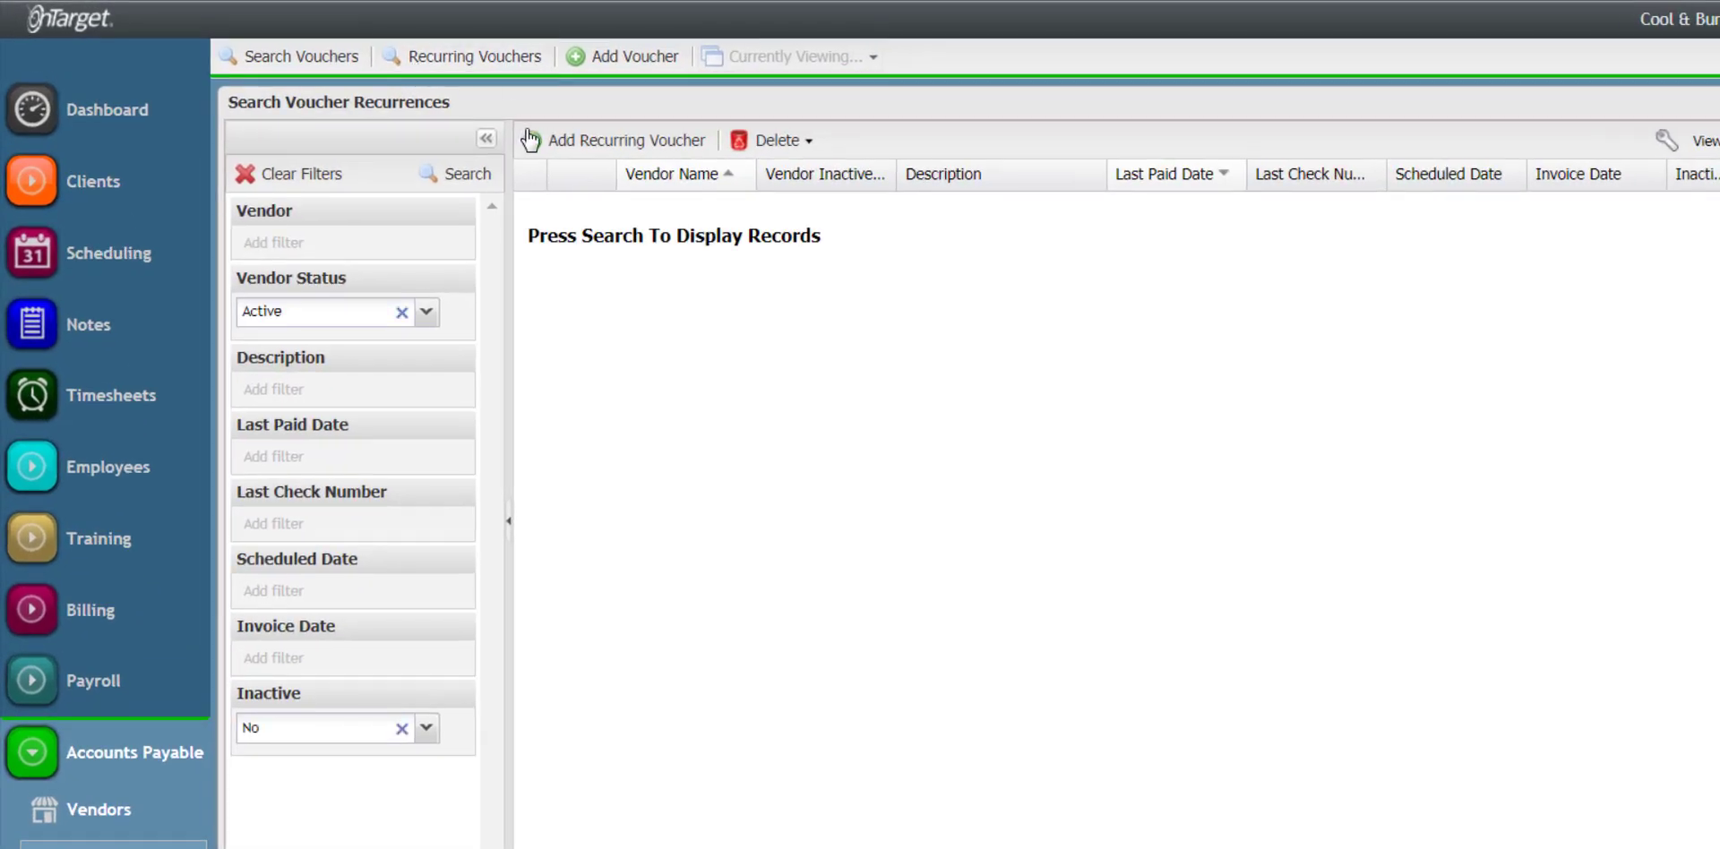
pyautogui.click(629, 141)
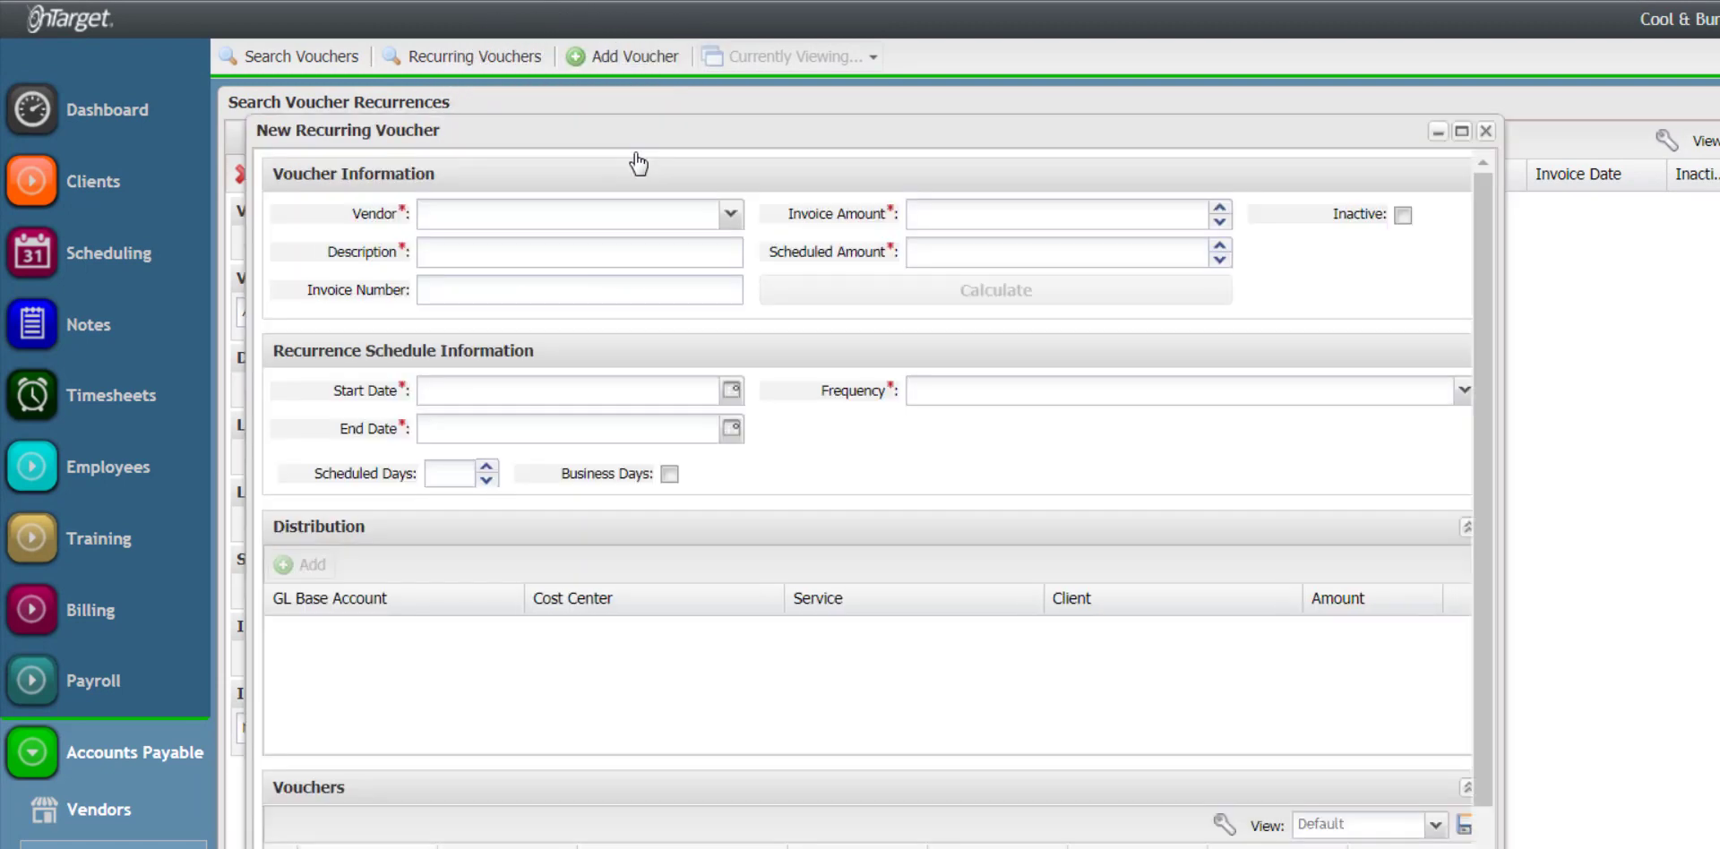
# Set the recurring voucher's vendor to AT&T (Phone) and its description to "cell phones", leaving the invoice number blank.
pyautogui.click(732, 215)
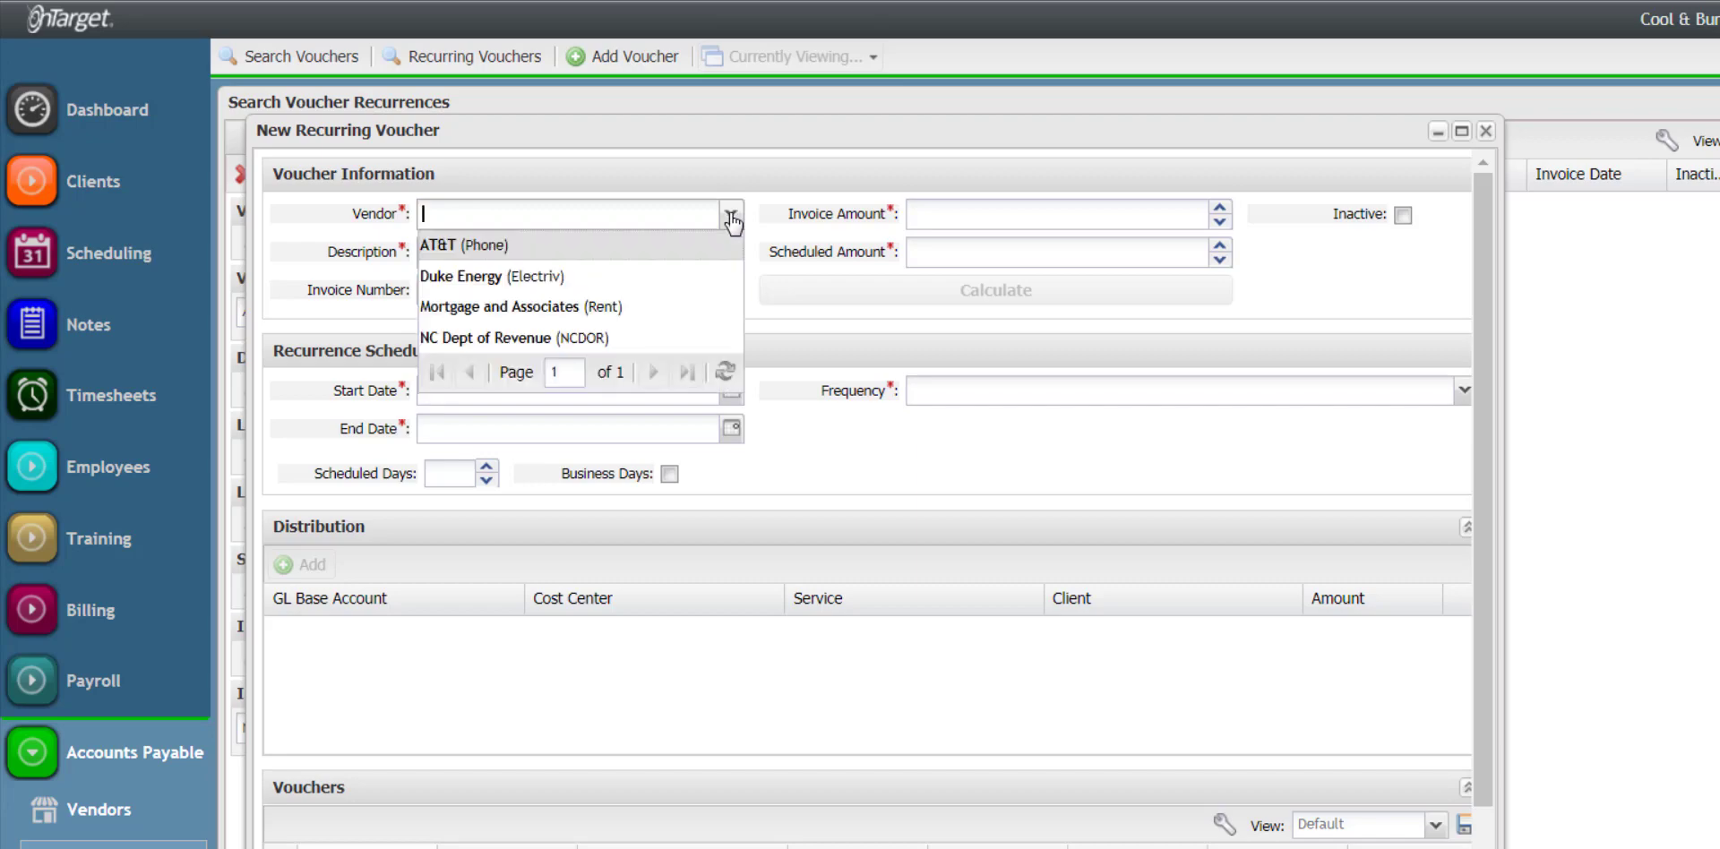
pyautogui.click(538, 251)
pyautogui.click(537, 252)
pyautogui.write('cell phones')
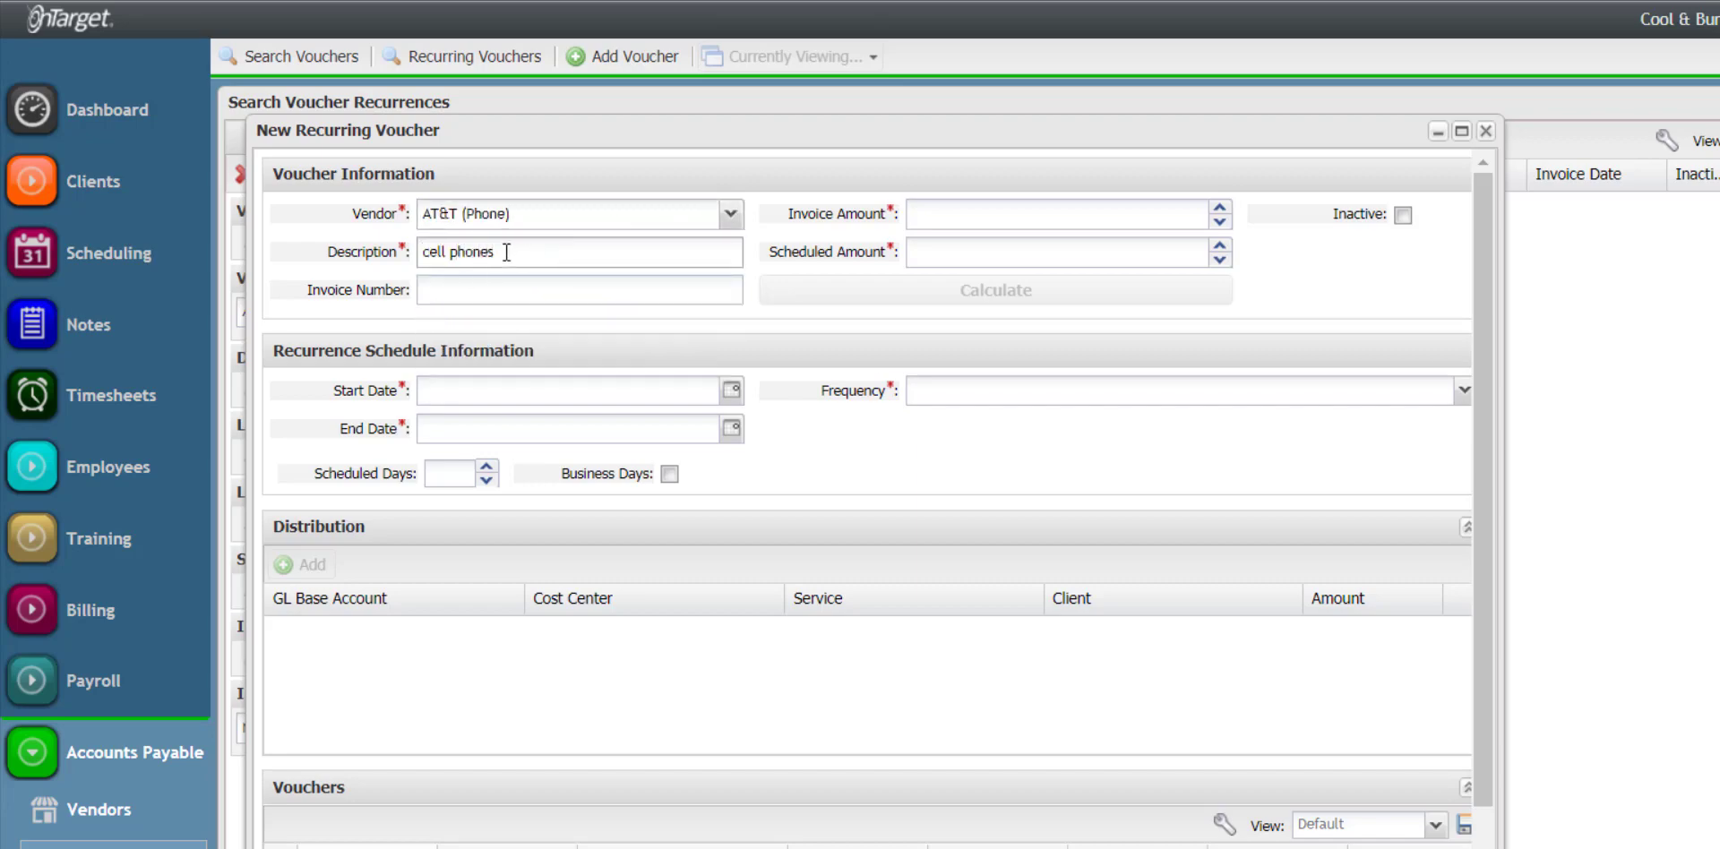
pyautogui.click(470, 296)
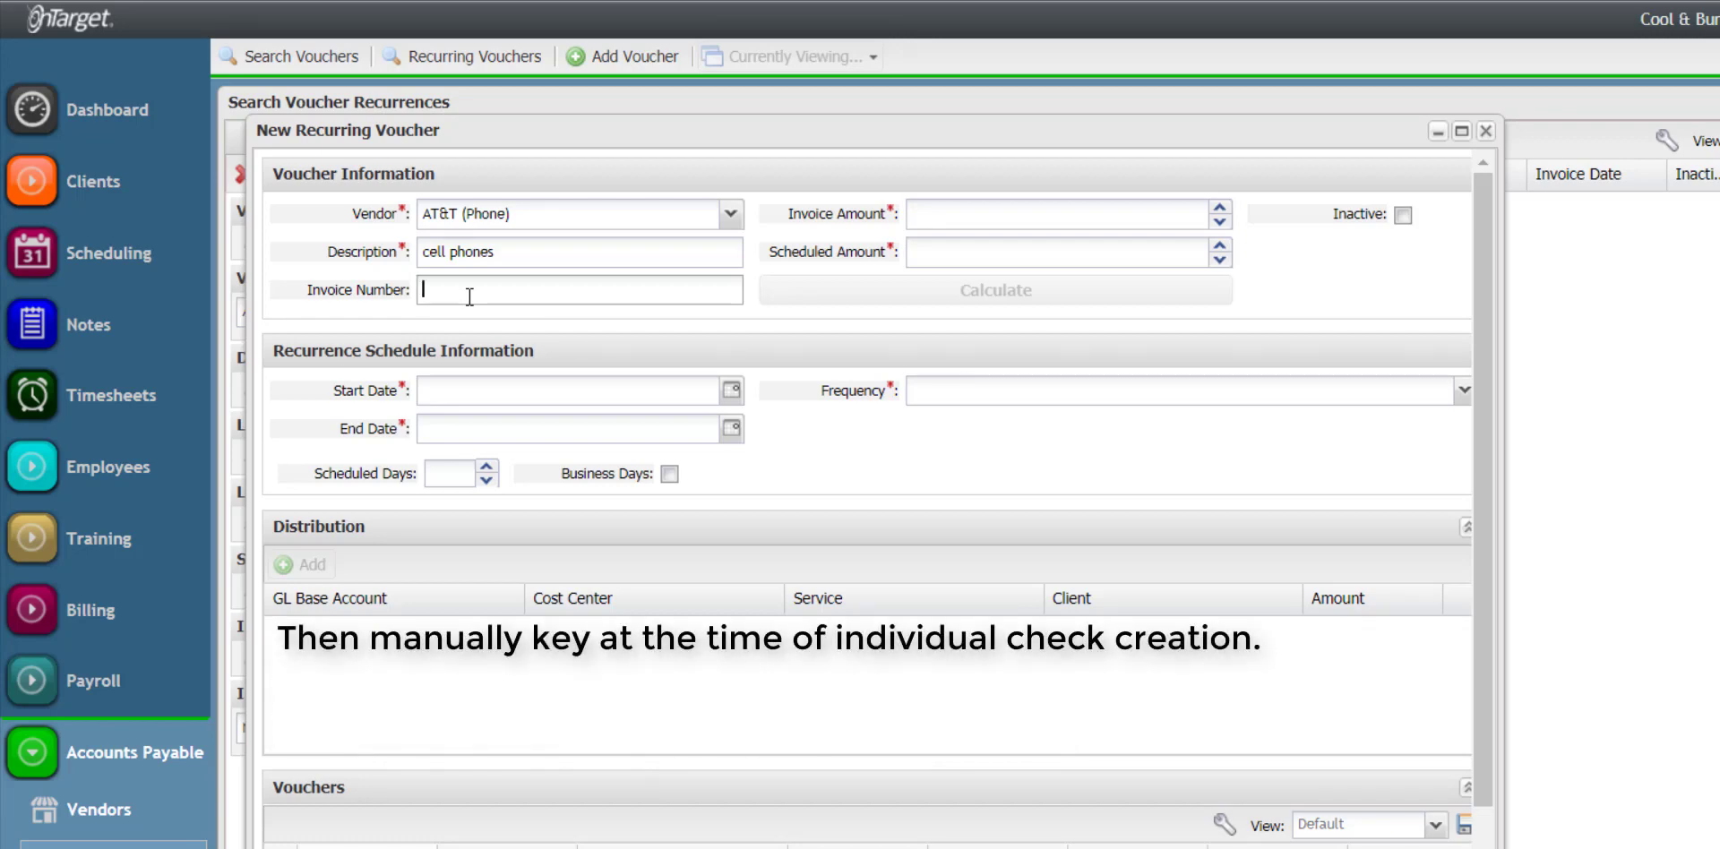
# Enter 500.00 as both the invoice amount and the scheduled amount, and calculate the distribution.
pyautogui.click(932, 214)
pyautogui.write('500.00')
pyautogui.click(1056, 254)
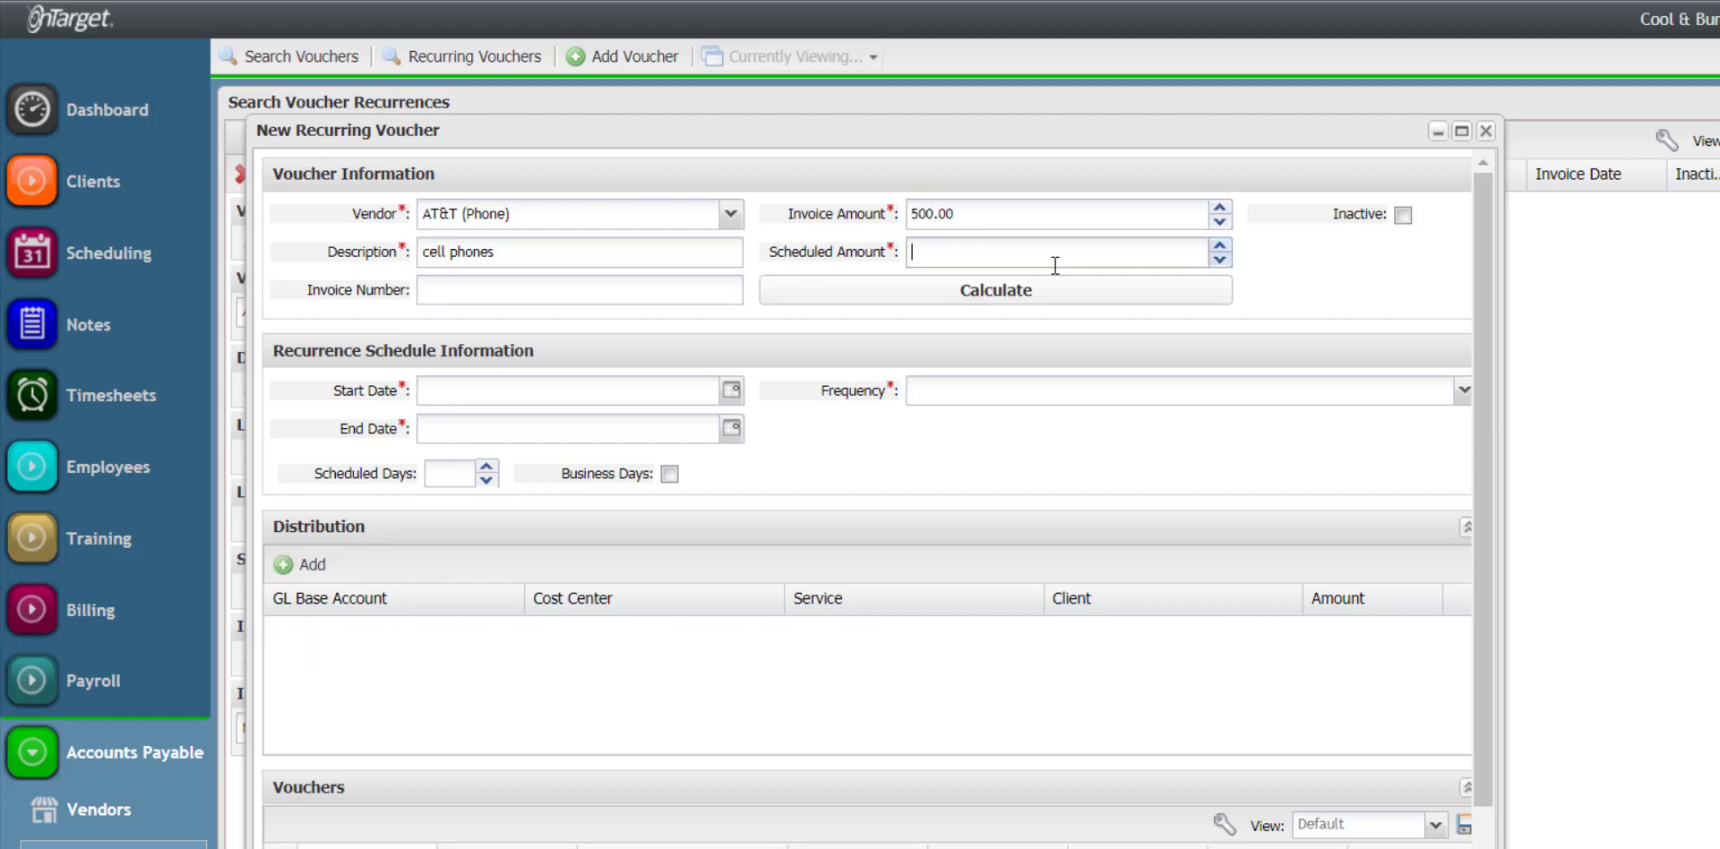
pyautogui.write('500.00')
pyautogui.click(1046, 302)
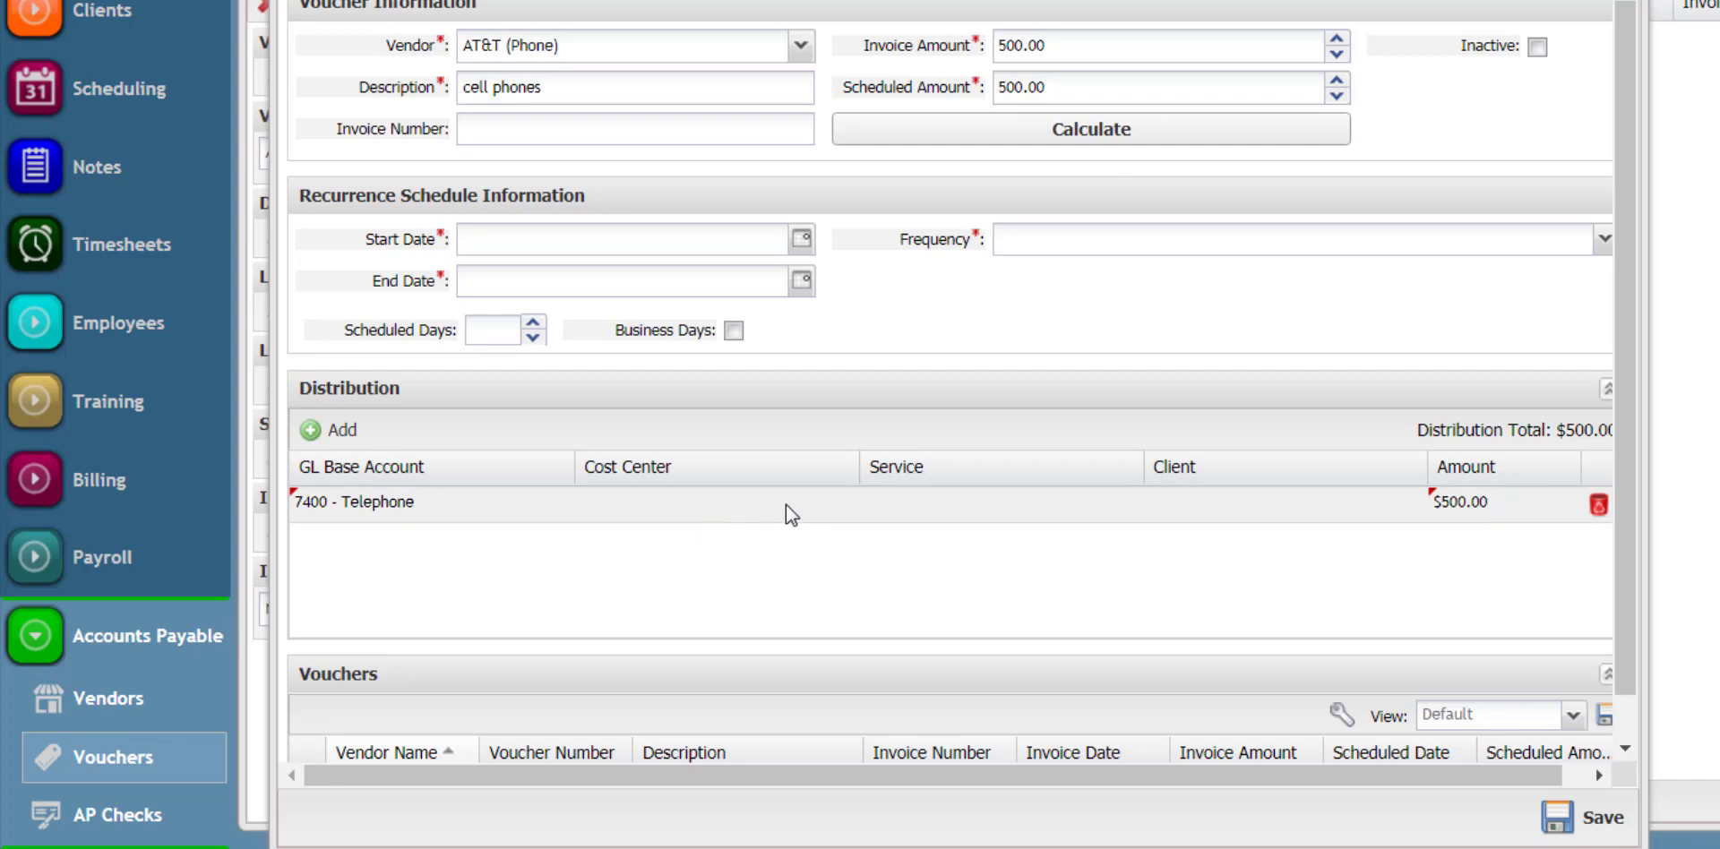
# Assign the 7400 - Telephone distribution line to the Asheville cost center and update the line.
pyautogui.click(809, 503)
pyautogui.click(847, 504)
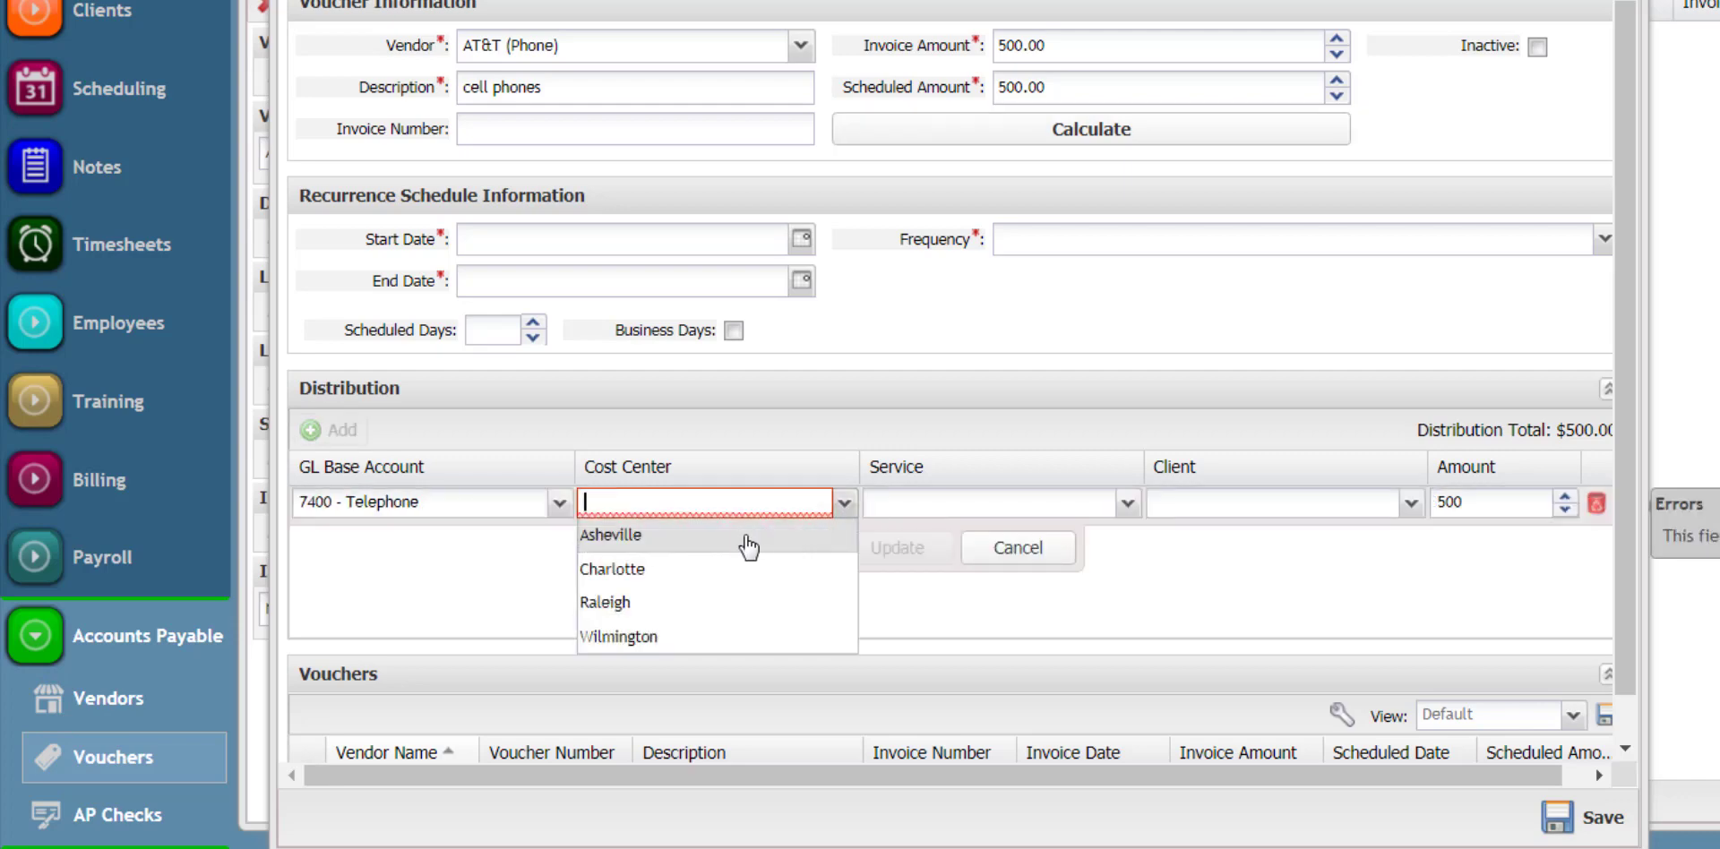
pyautogui.click(751, 530)
pyautogui.click(896, 549)
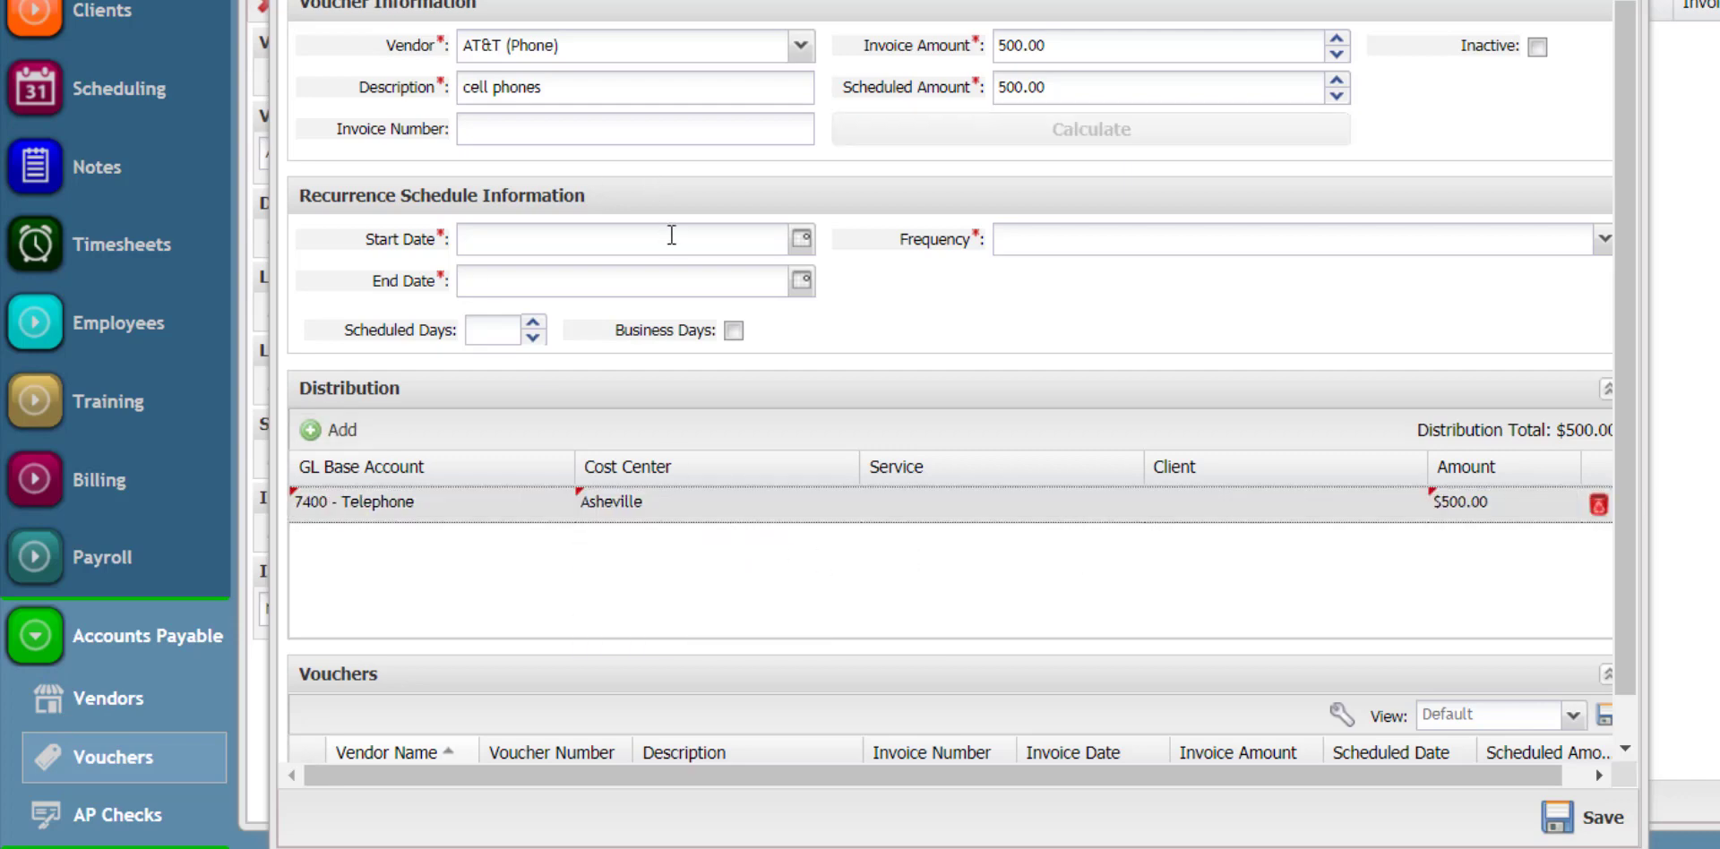
# Set the recurrence schedule's start date to 01/01/2019 and its end date to 12/31/2019.
pyautogui.click(758, 238)
pyautogui.click(801, 238)
pyautogui.click(703, 278)
pyautogui.click(559, 344)
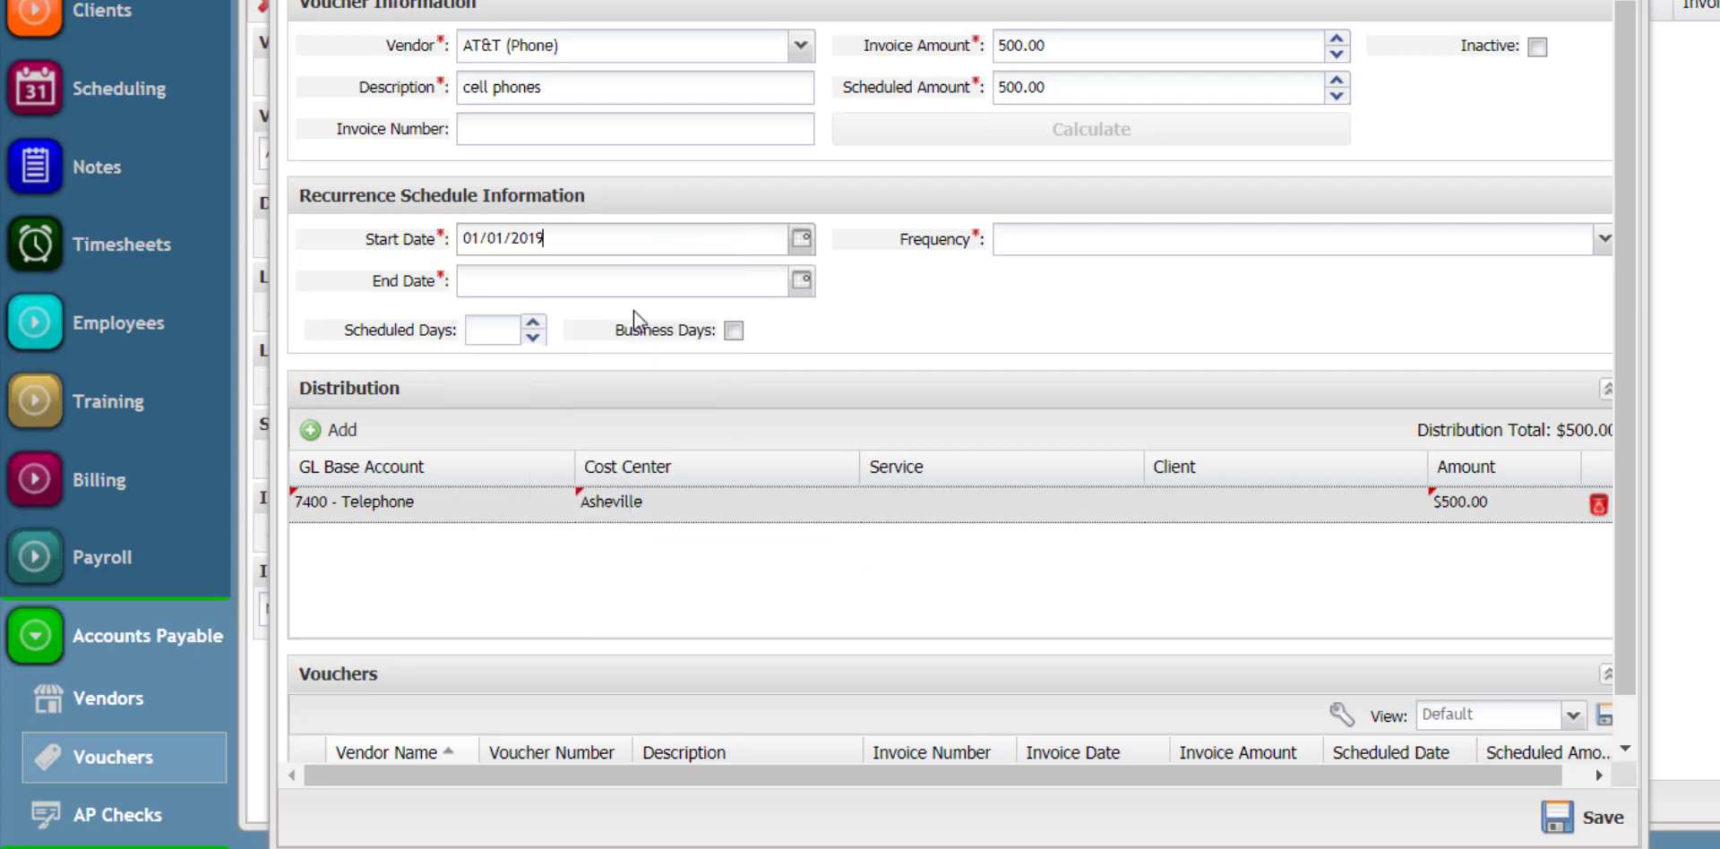
pyautogui.click(709, 285)
pyautogui.write('12/31/2019')
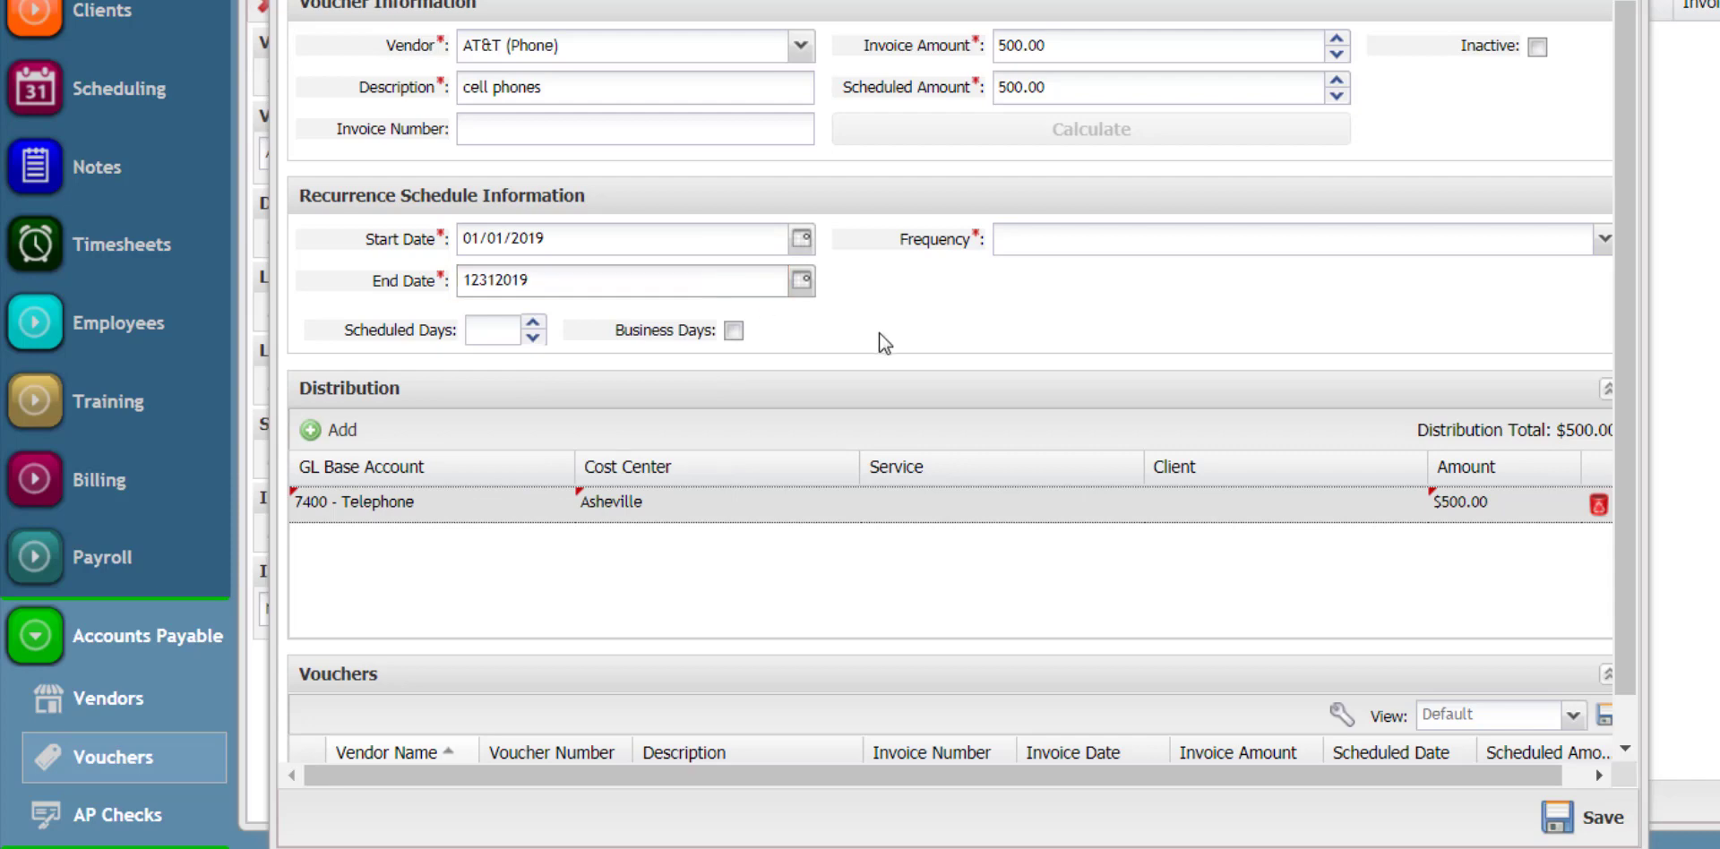
# Set the frequency to Monthly by Date on dates 5 and 20, and save the recurring voucher.
pyautogui.click(1604, 238)
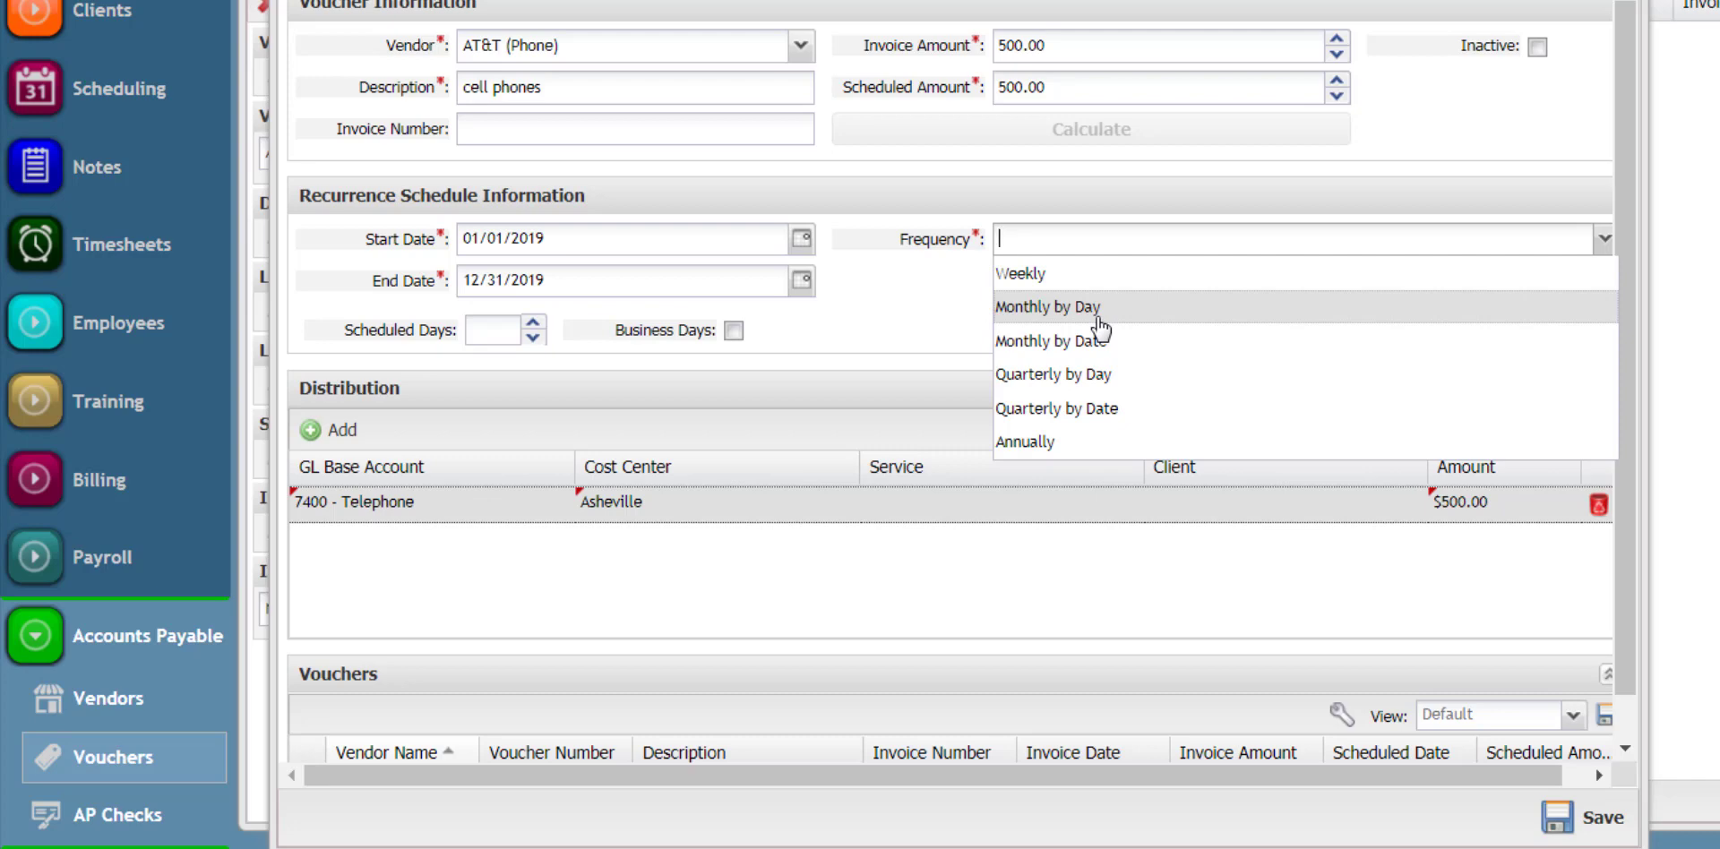
pyautogui.click(1154, 354)
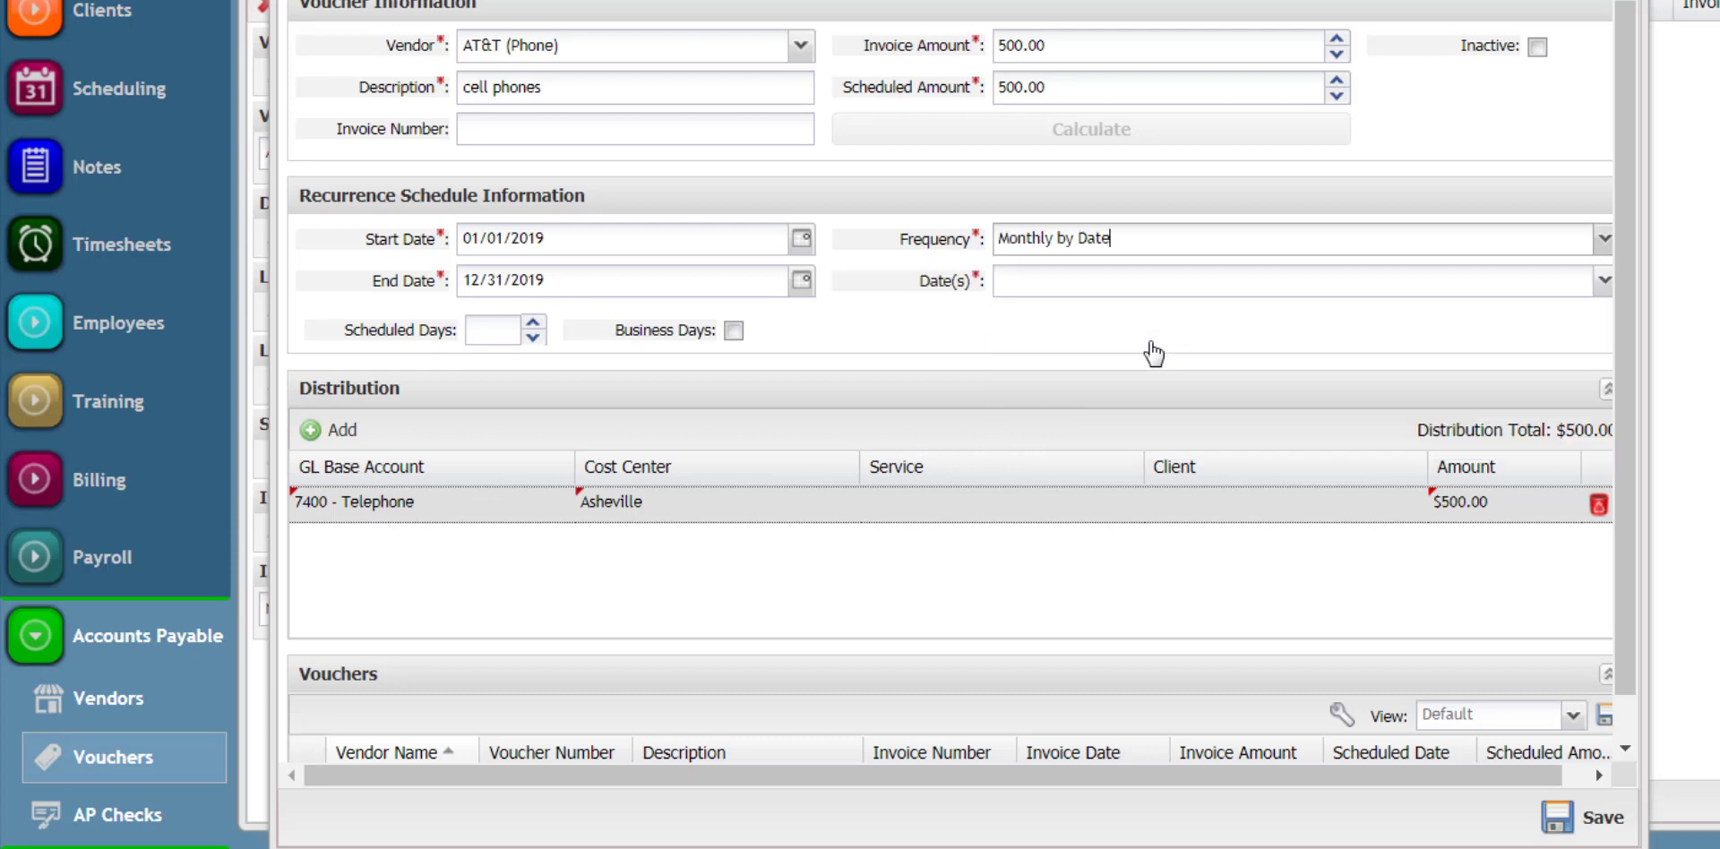
pyautogui.click(1604, 280)
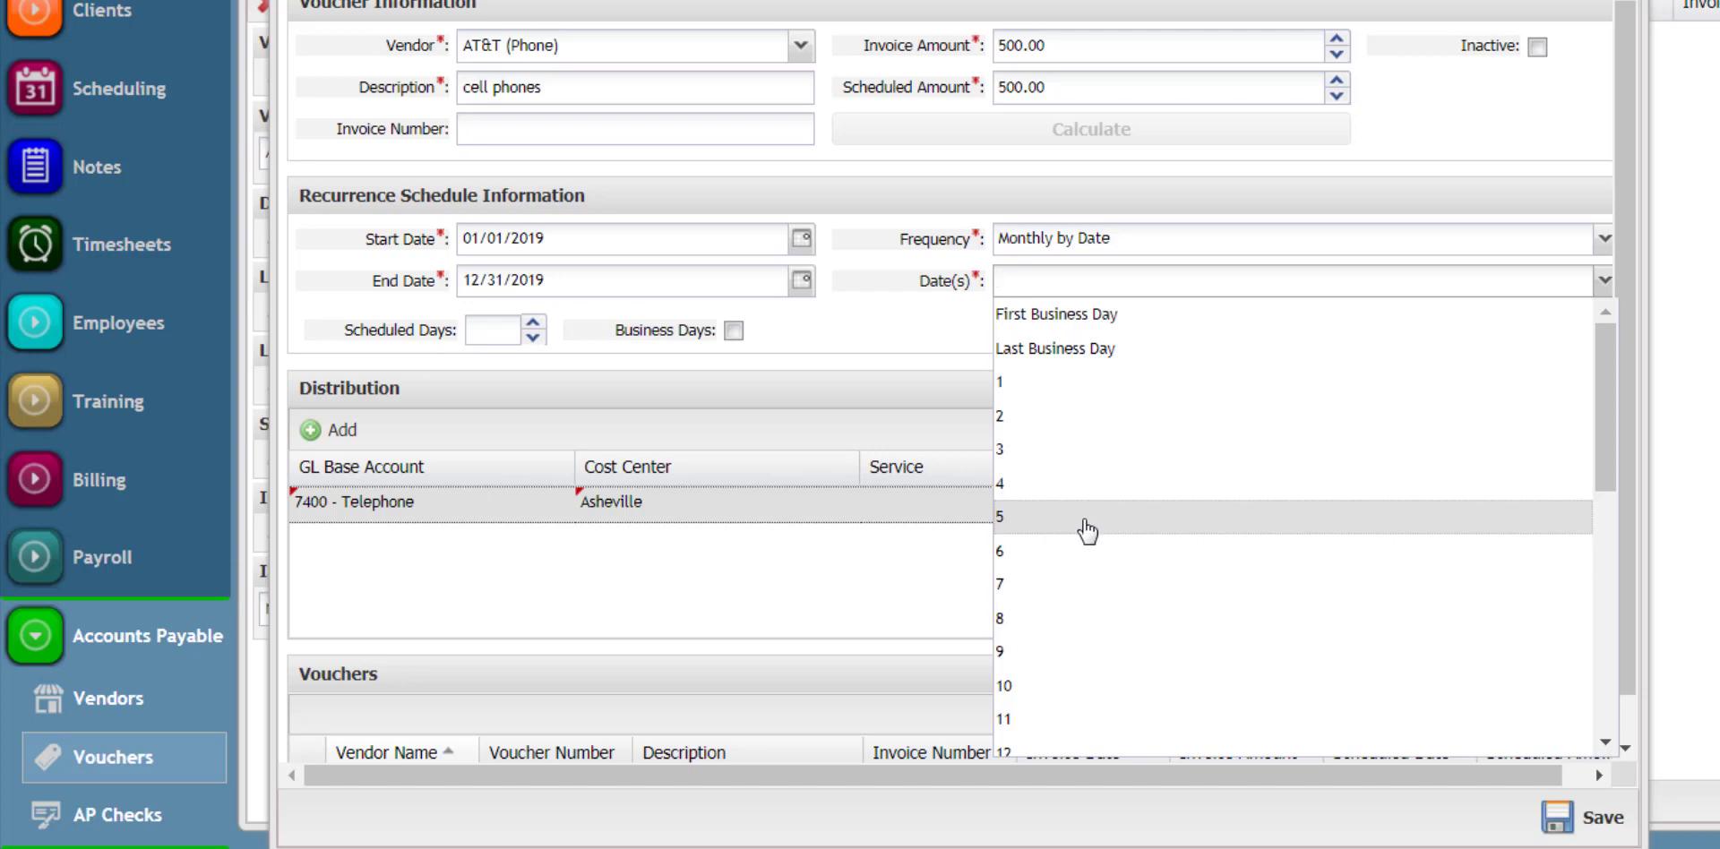
pyautogui.click(1040, 527)
pyautogui.moveTo(1598, 461); pyautogui.dragTo(1600, 513)
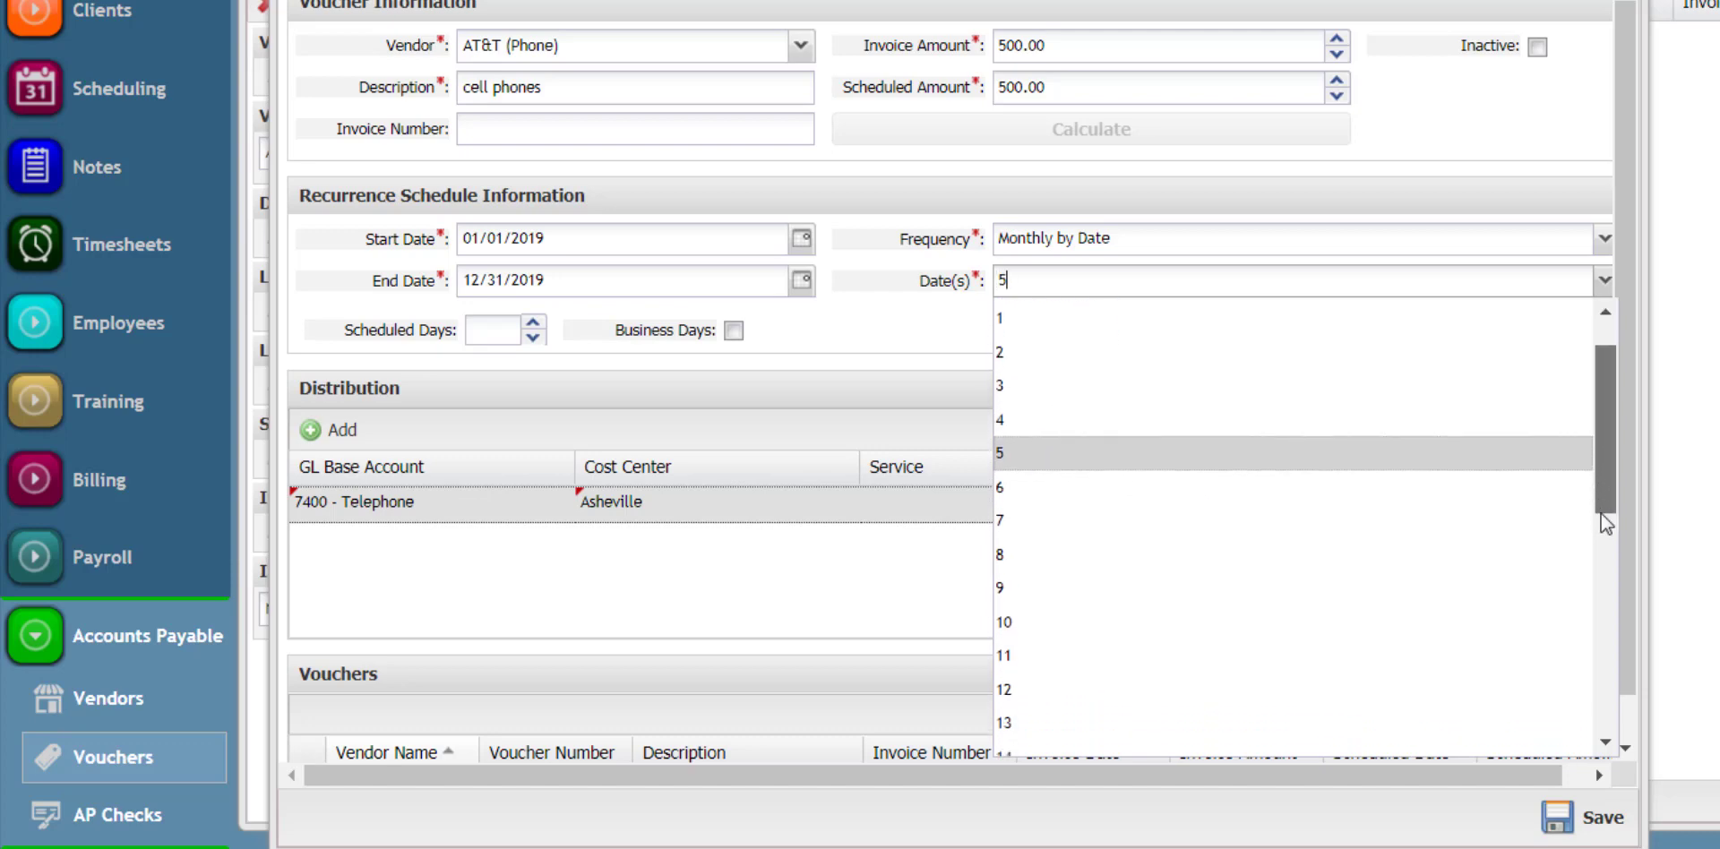
pyautogui.scroll(-1, 1600, 515)
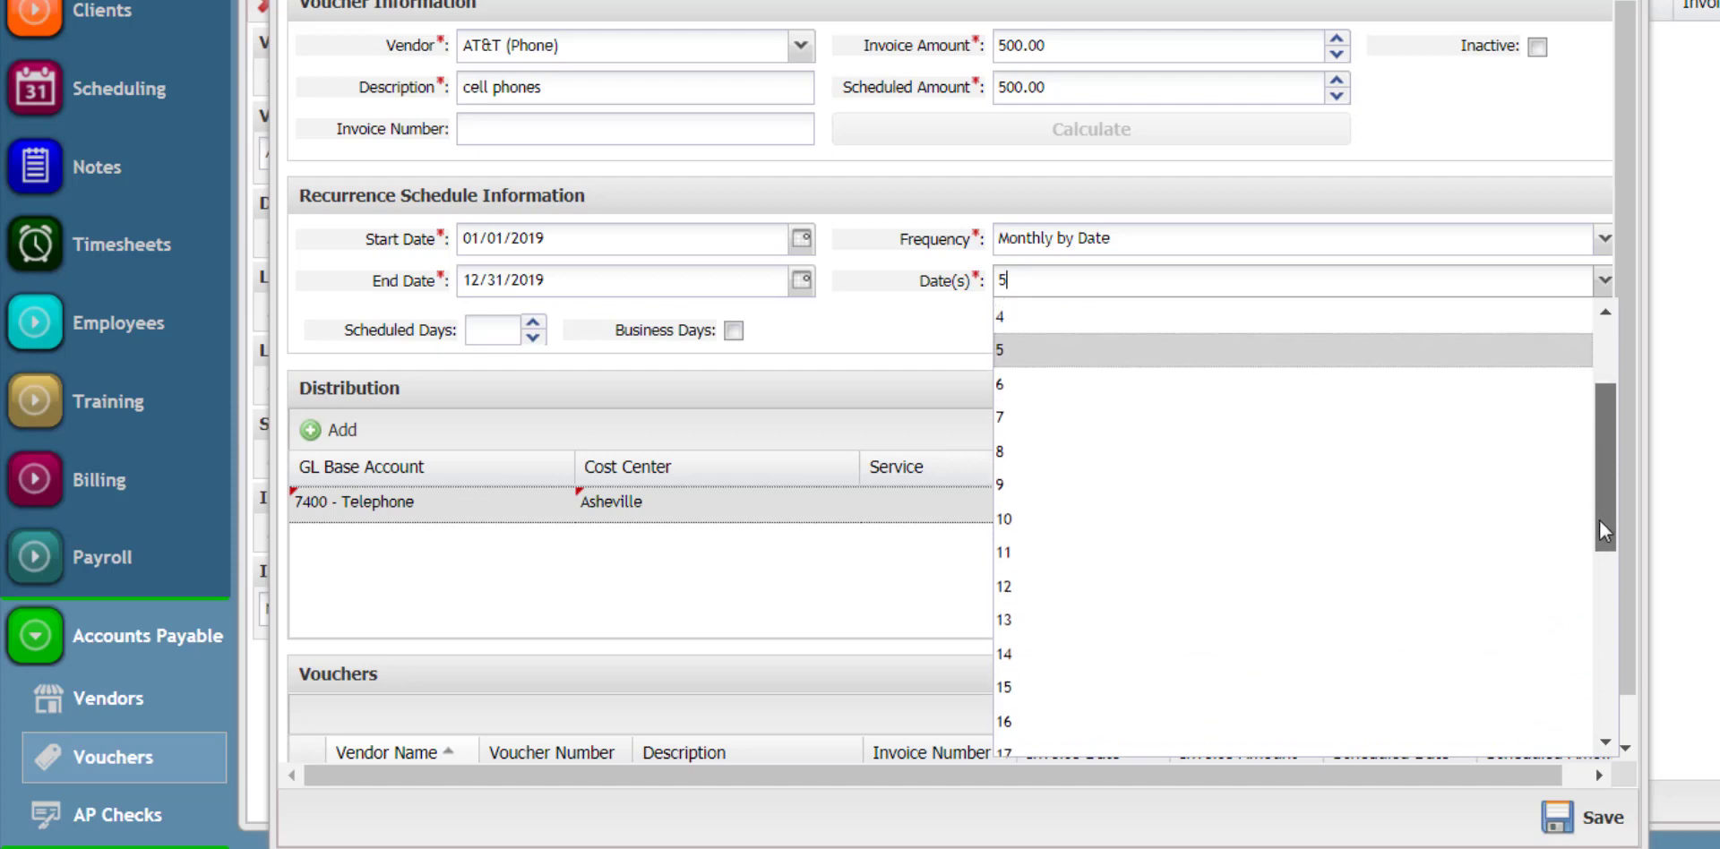
pyautogui.moveTo(1599, 522); pyautogui.dragTo(1625, 607)
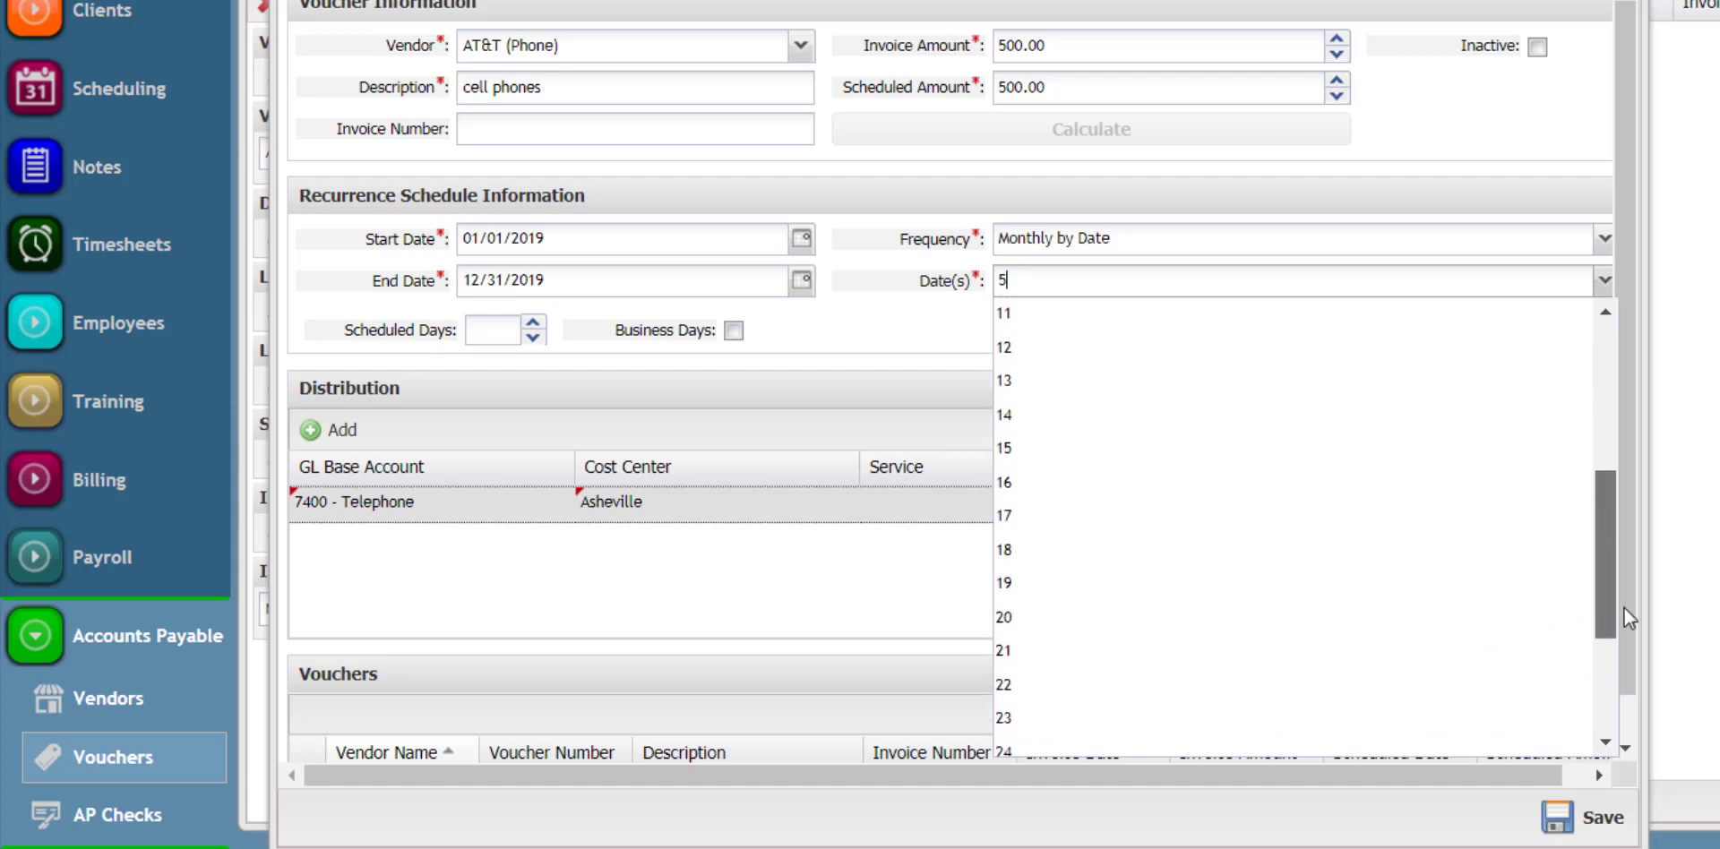
pyautogui.click(1057, 618)
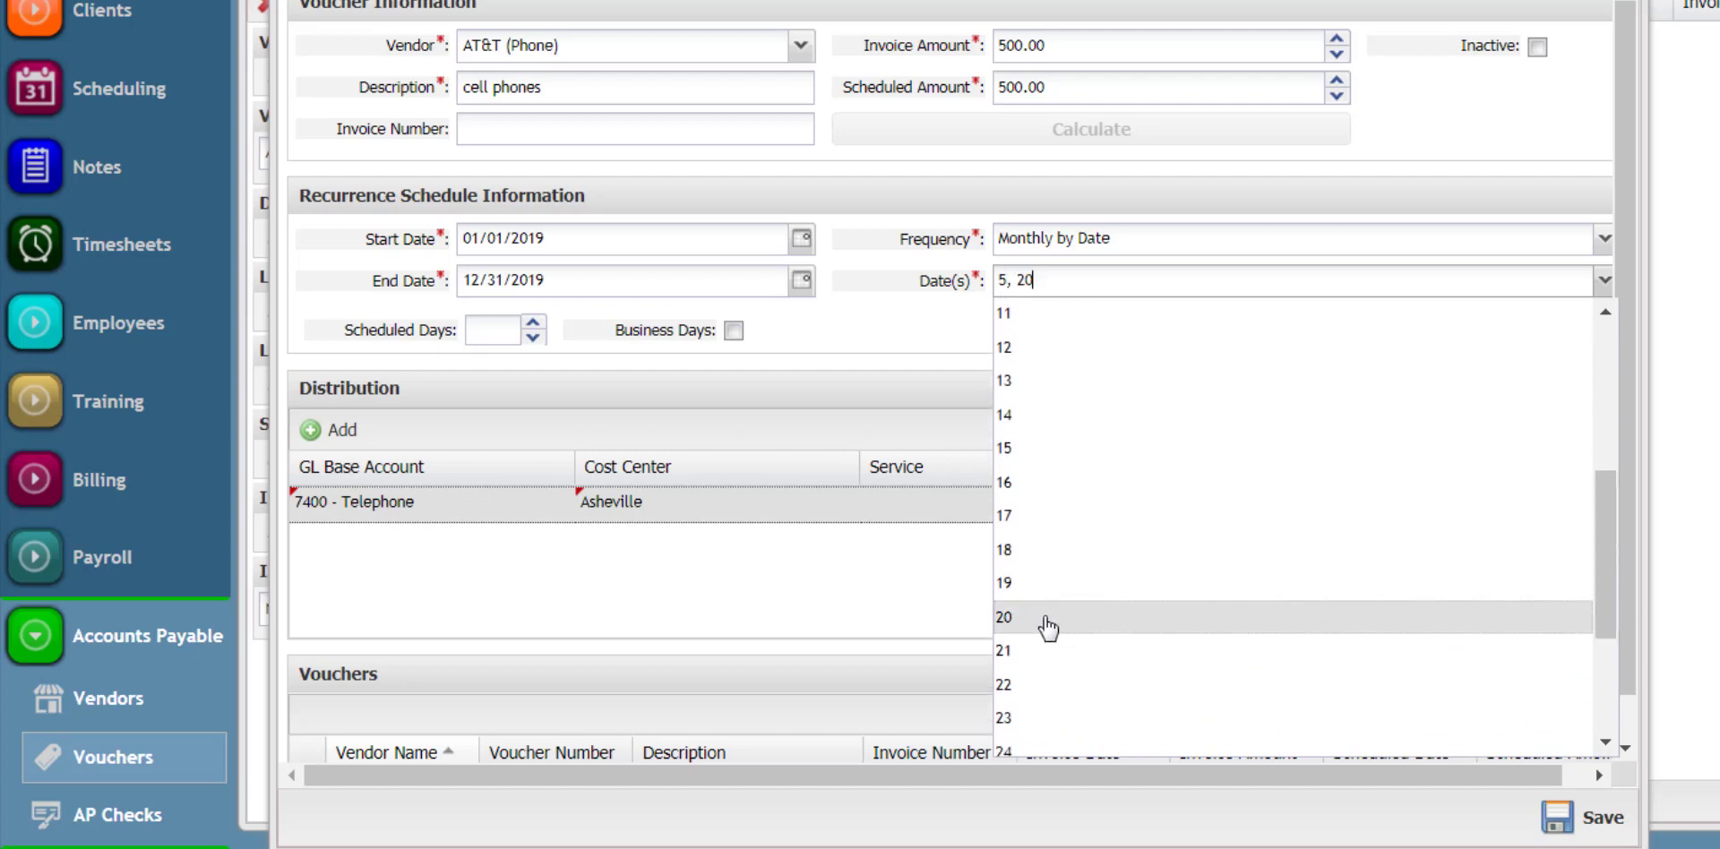
pyautogui.click(1554, 820)
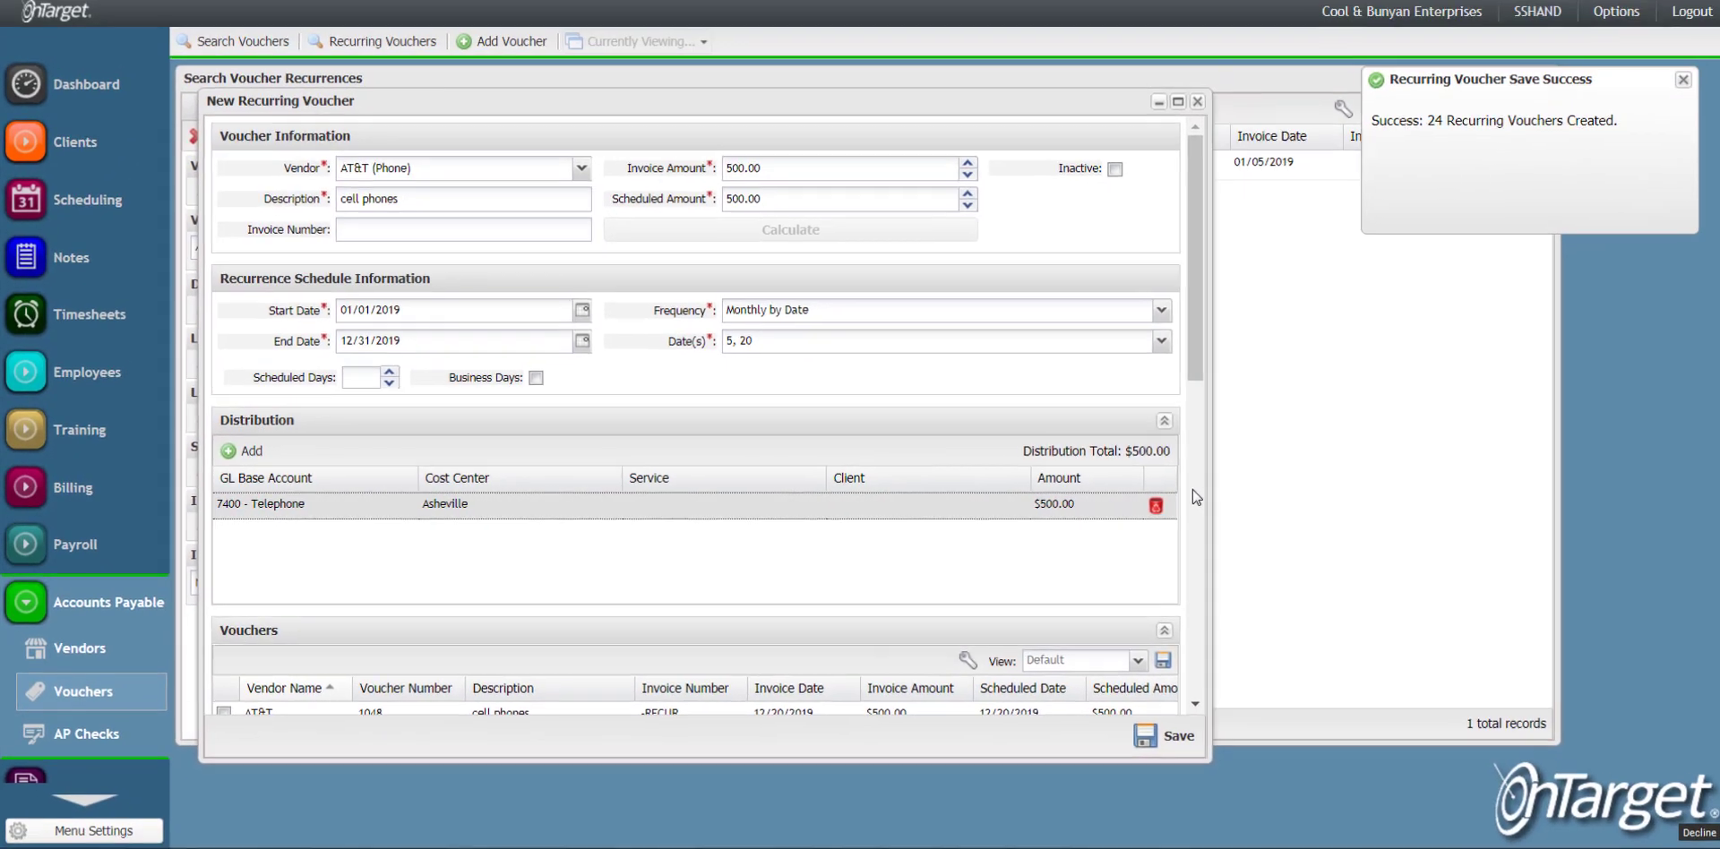
# Review the list of generated vouchers, save the recurring voucher again and close its form.
pyautogui.scroll(-8, 1197, 538)
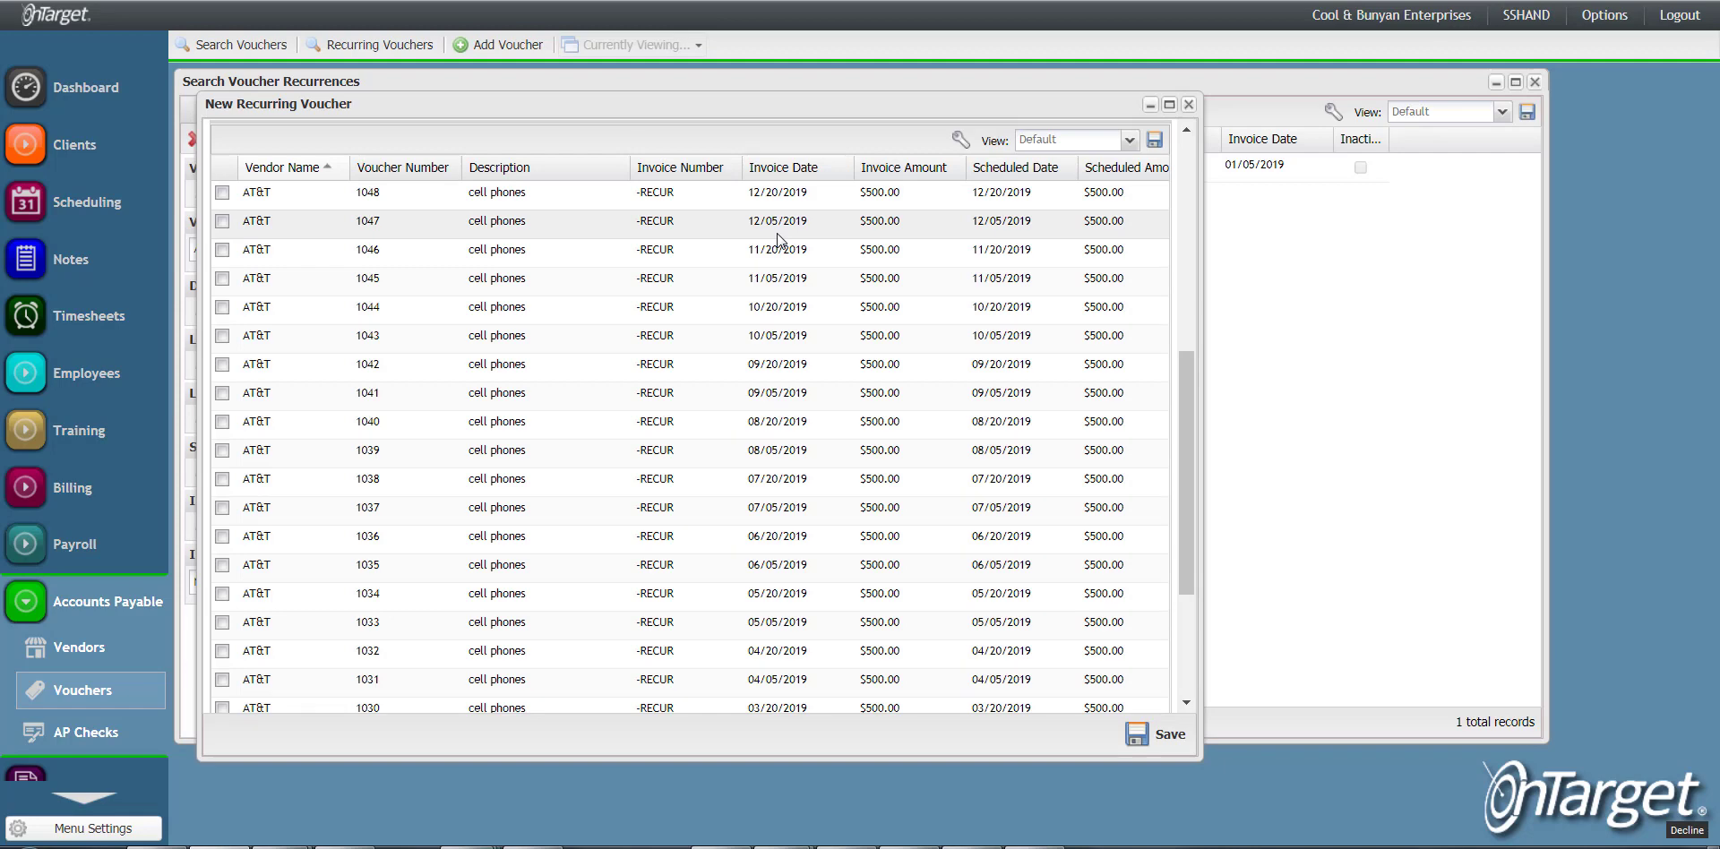
pyautogui.moveTo(1186, 560); pyautogui.dragTo(1188, 661)
pyautogui.click(1160, 734)
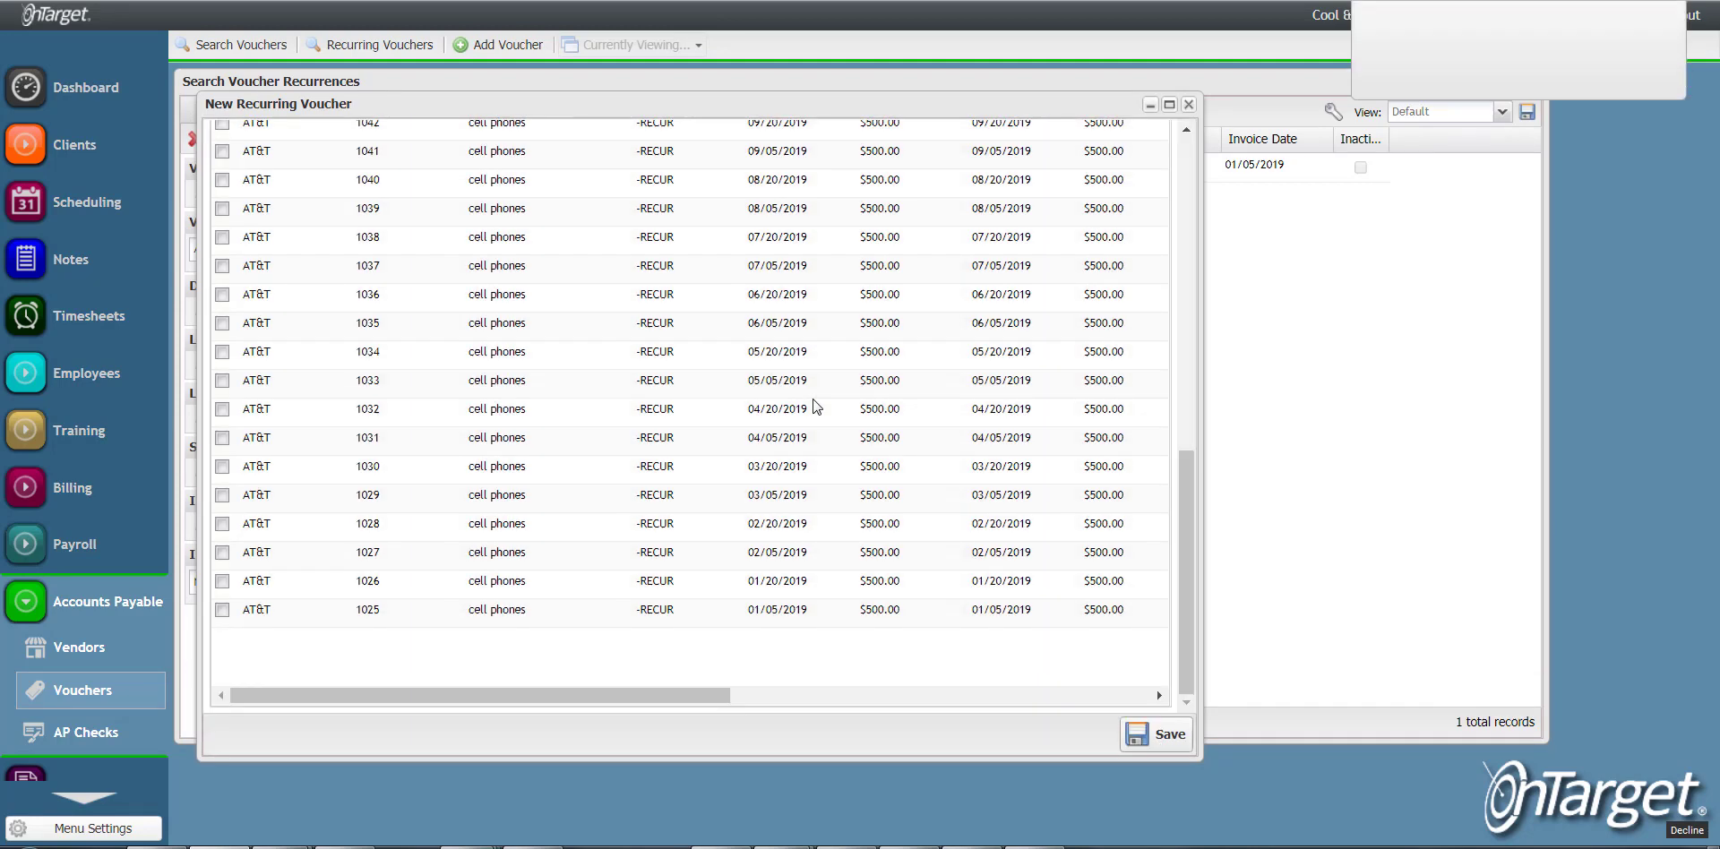
pyautogui.click(1189, 103)
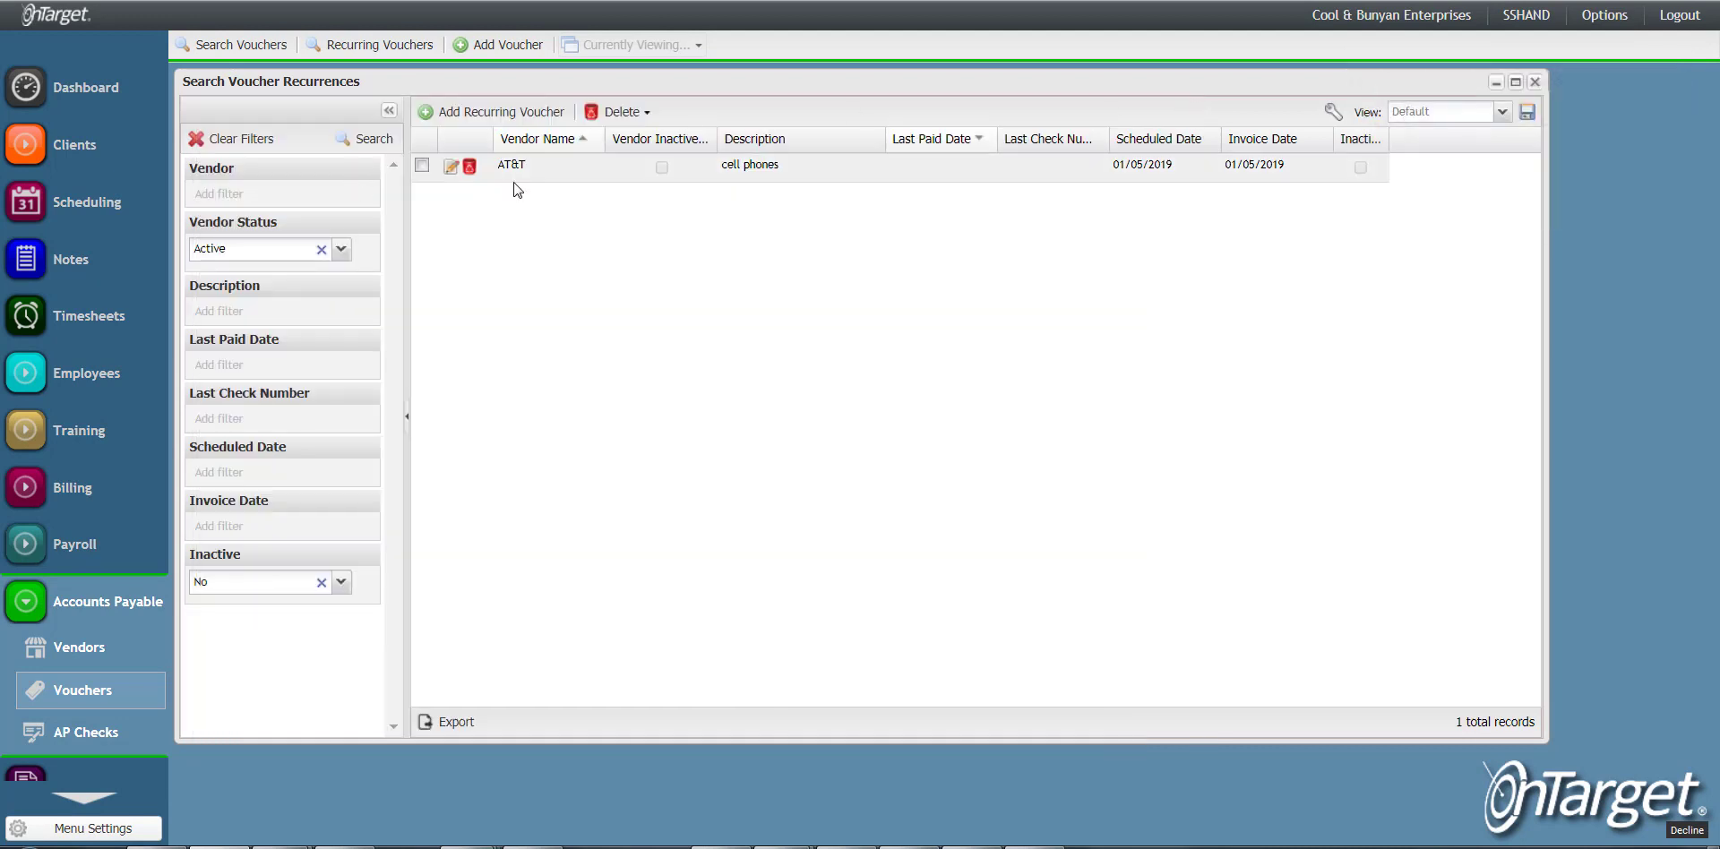
# Open the AT&T cell phones recurrence for editing and review its schedule, distribution and generated vouchers.
pyautogui.click(452, 168)
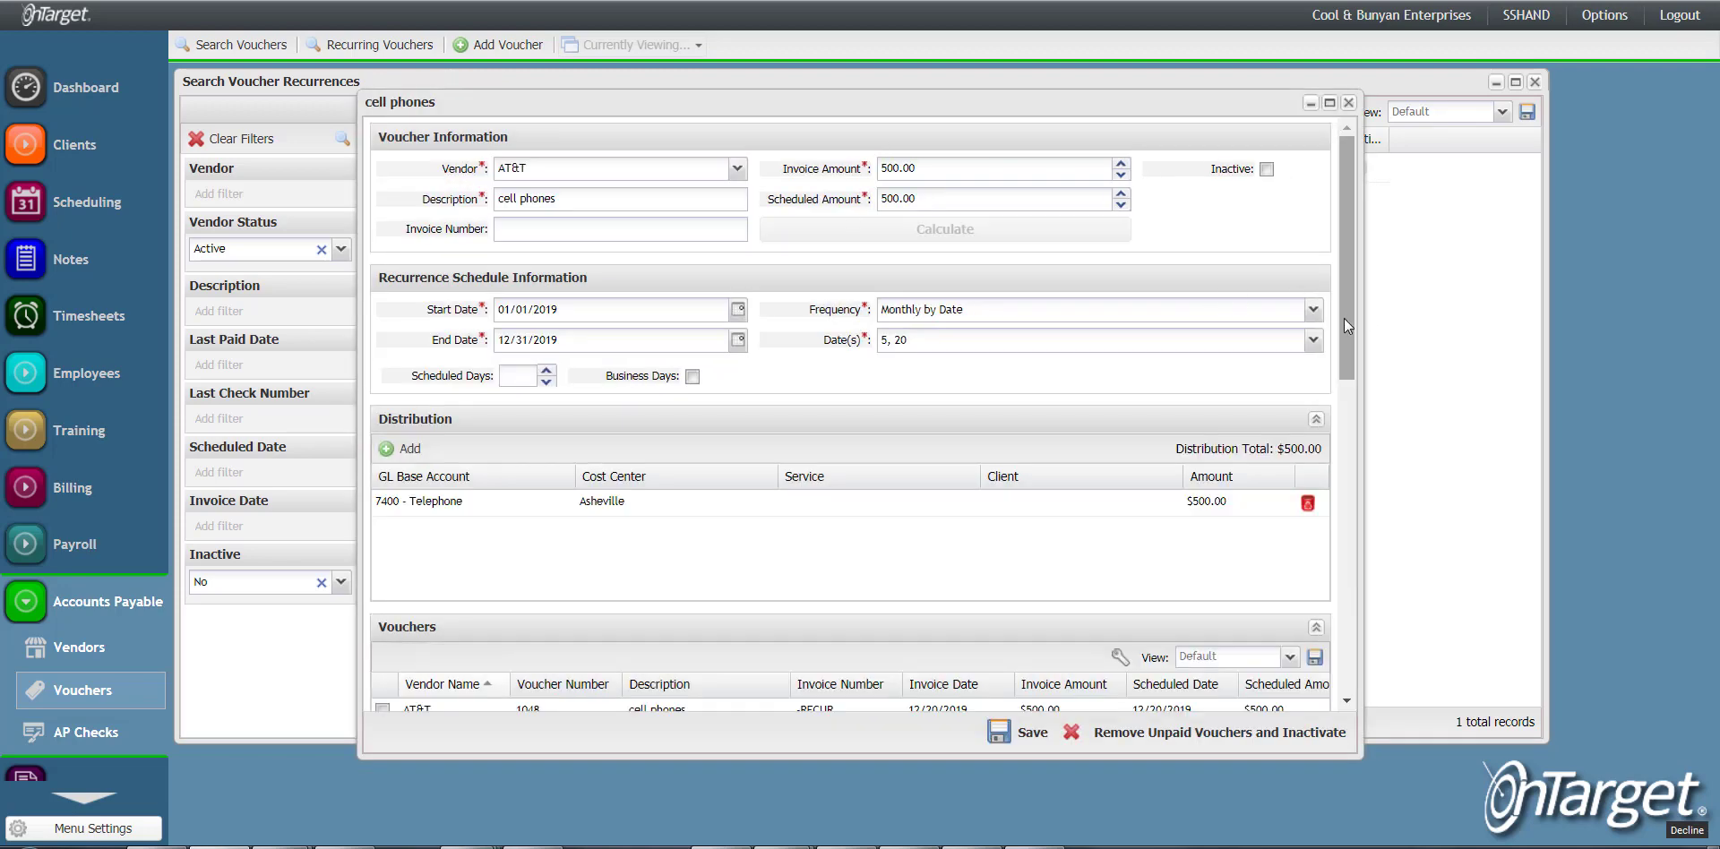
pyautogui.moveTo(1344, 319); pyautogui.dragTo(1380, 411)
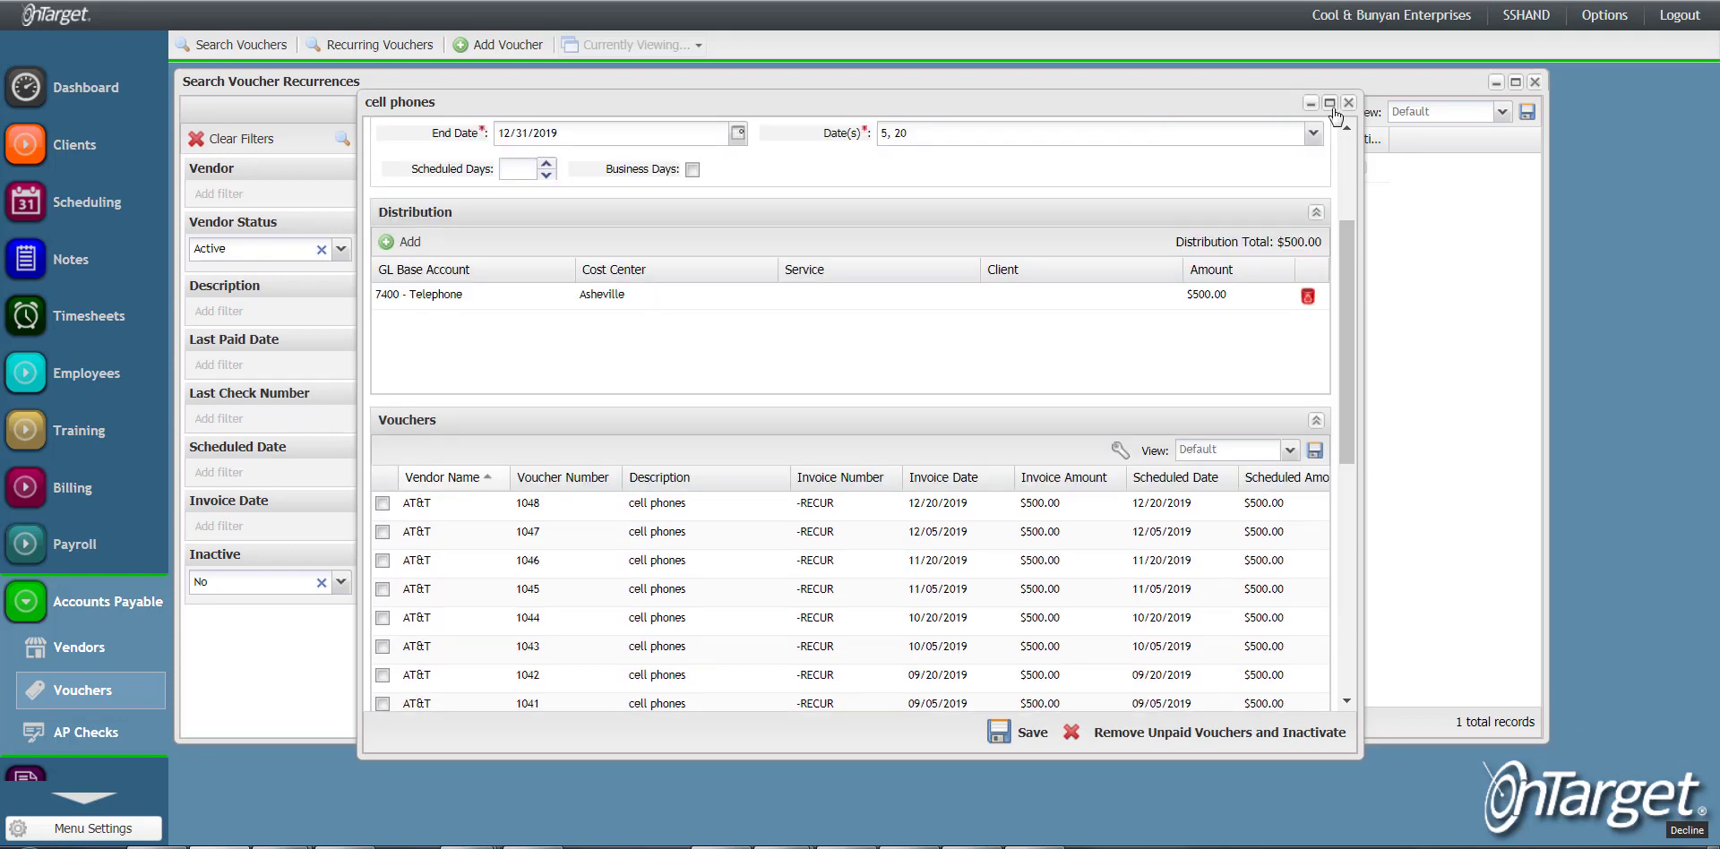
pyautogui.scroll(3, 1127, 502)
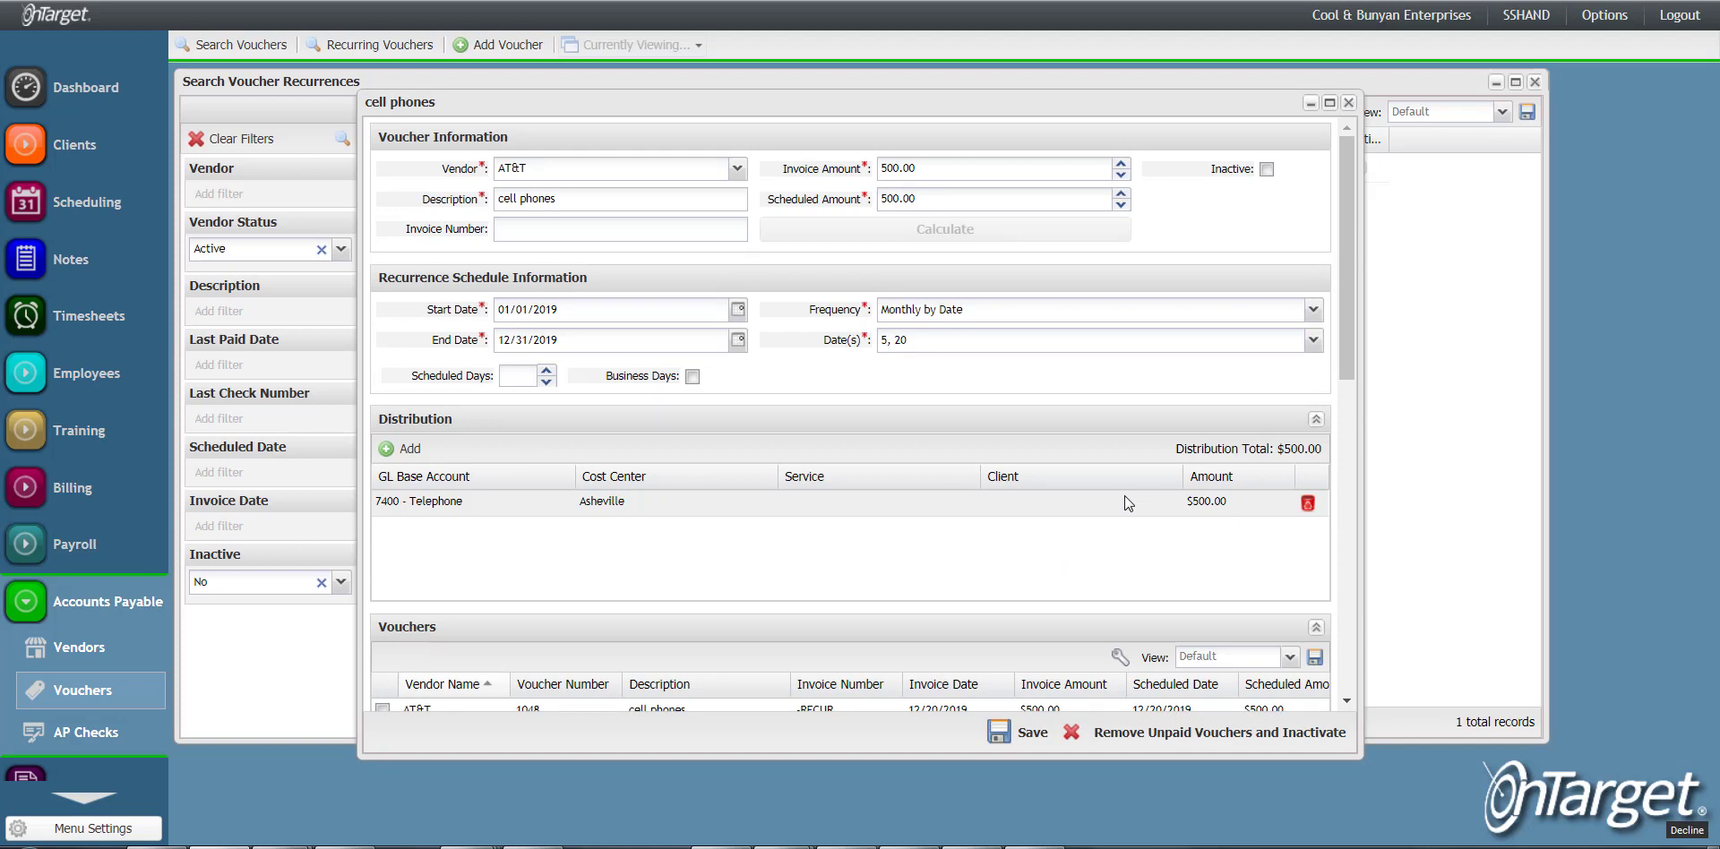
# Open the Contact Support form with its link to the help pages.
pyautogui.click(1603, 16)
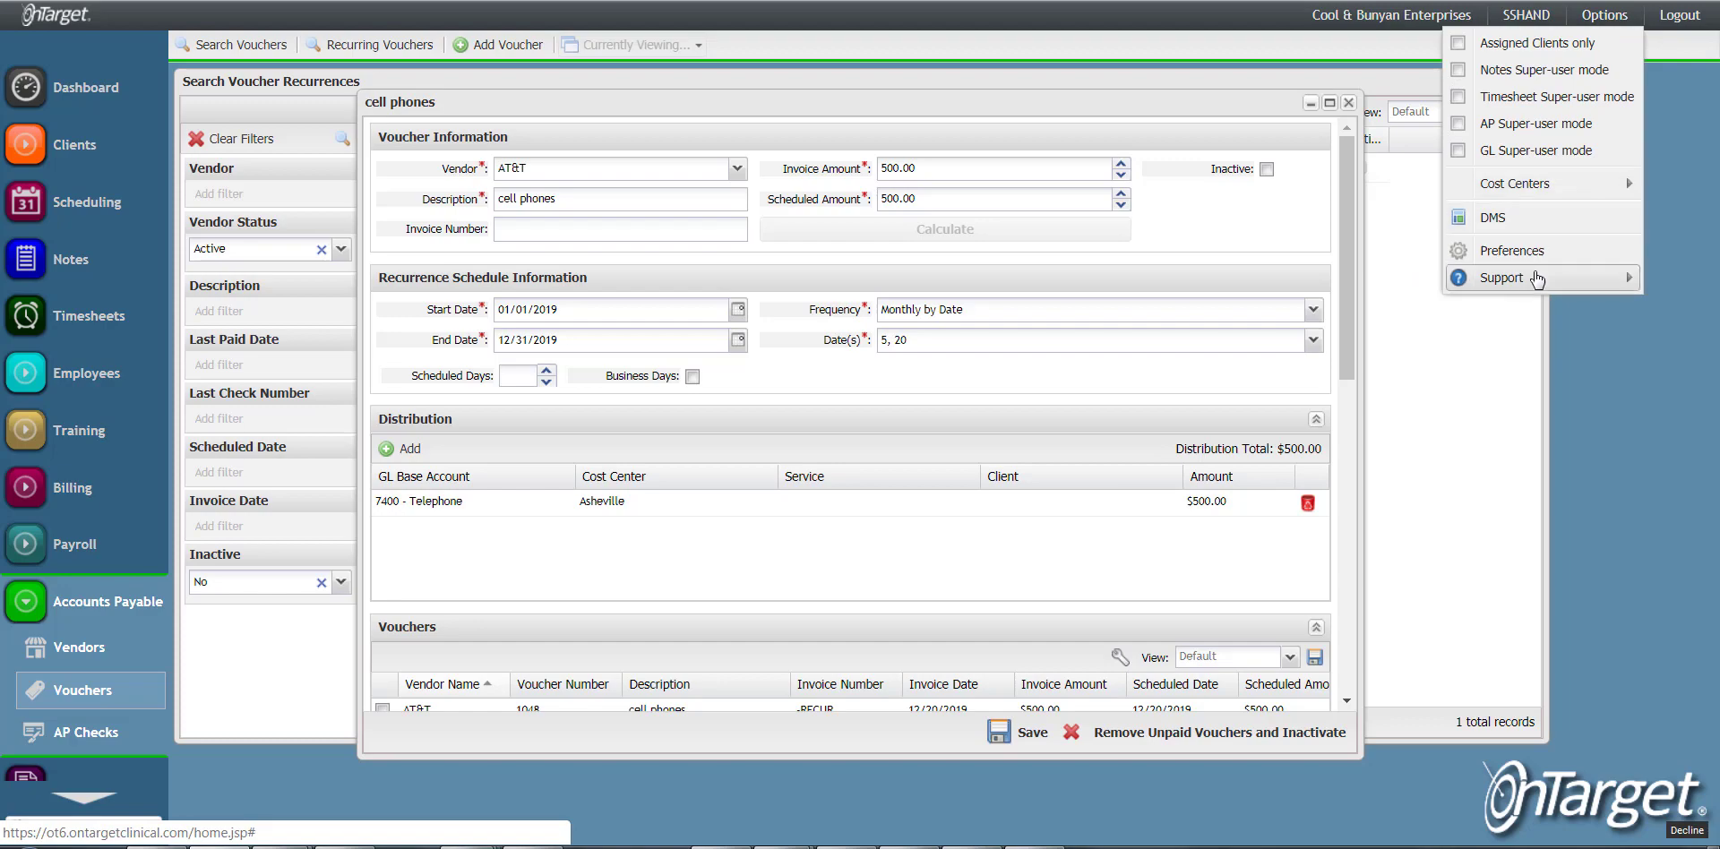
pyautogui.moveTo(1538, 279)
pyautogui.click(1375, 287)
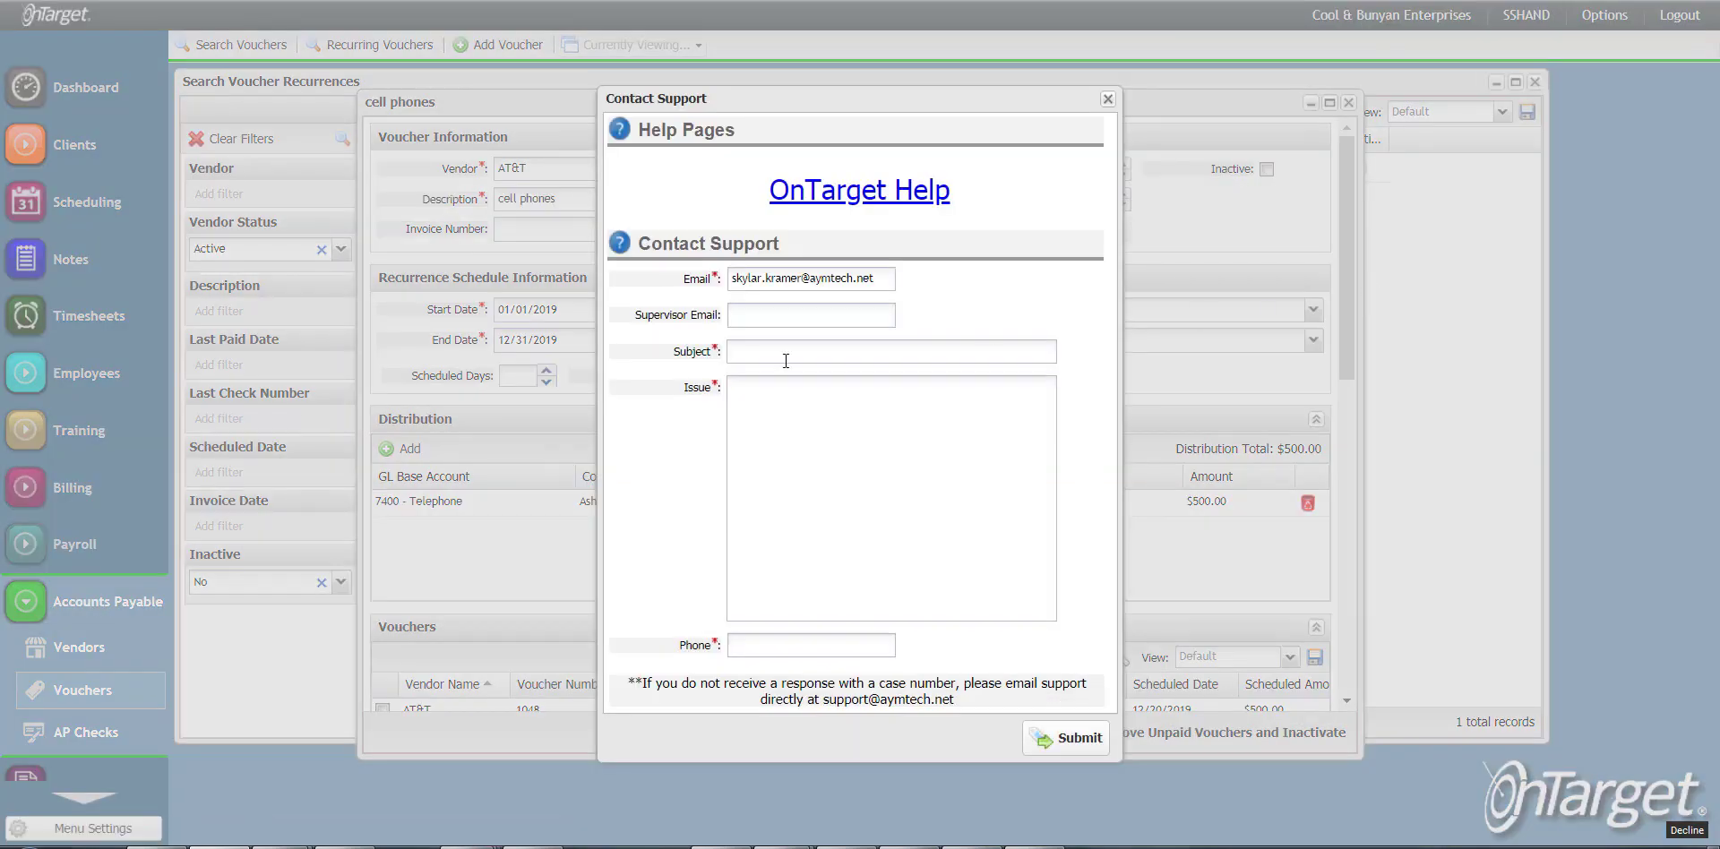